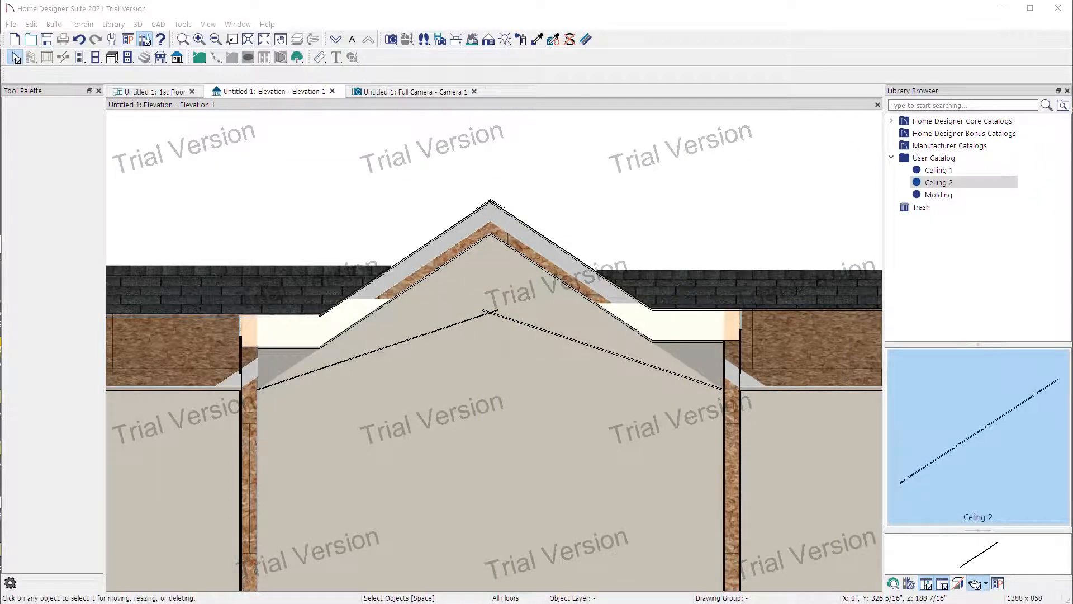
Step: Switch to Chief Architect Premier X12 and examine the thin sloped ceiling profile drawn in the plan view
click(1072, 172)
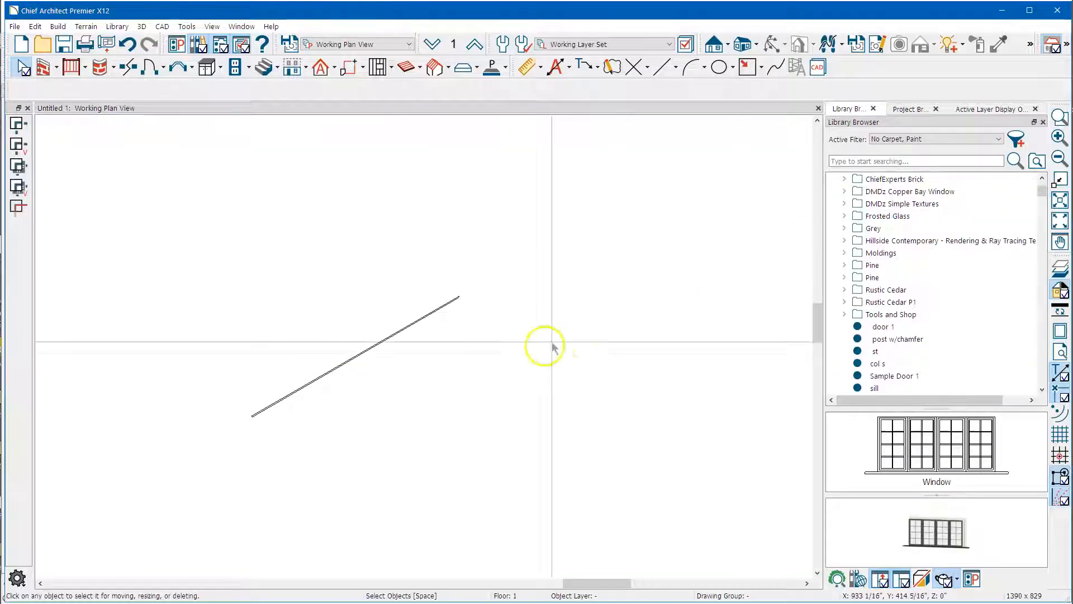
middle_drag(354, 397, 429, 331)
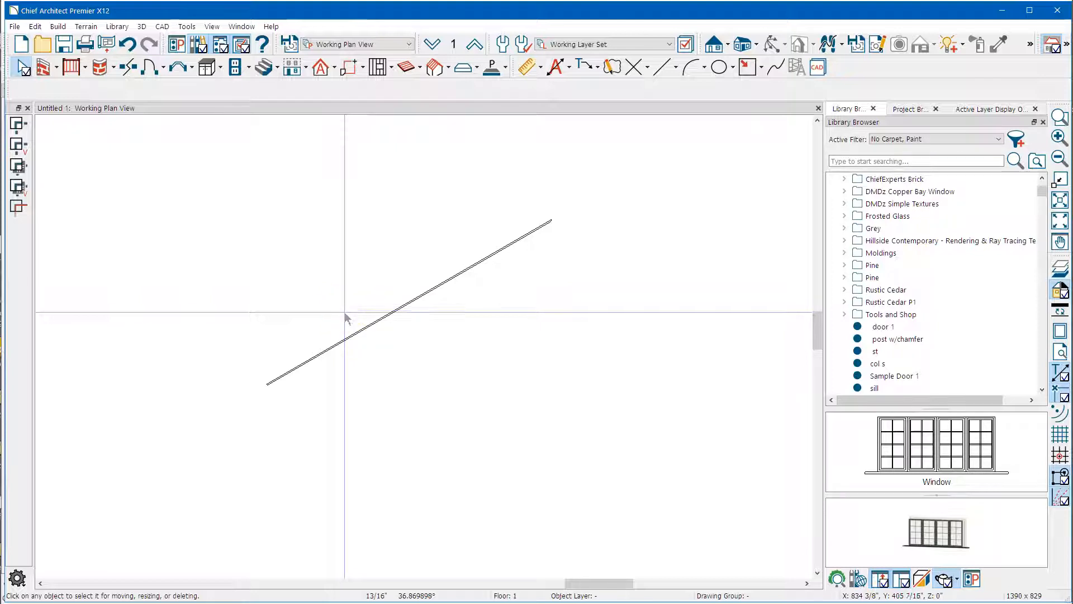
scroll(314, 345, up, 3)
scroll(321, 357, up, 1)
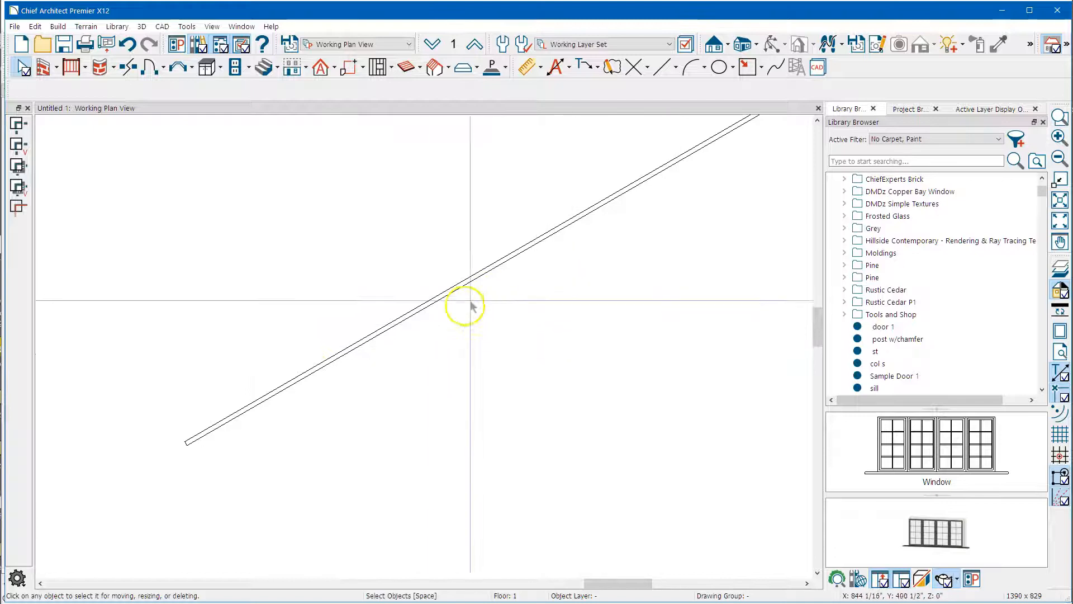
scroll(364, 329, down, 3)
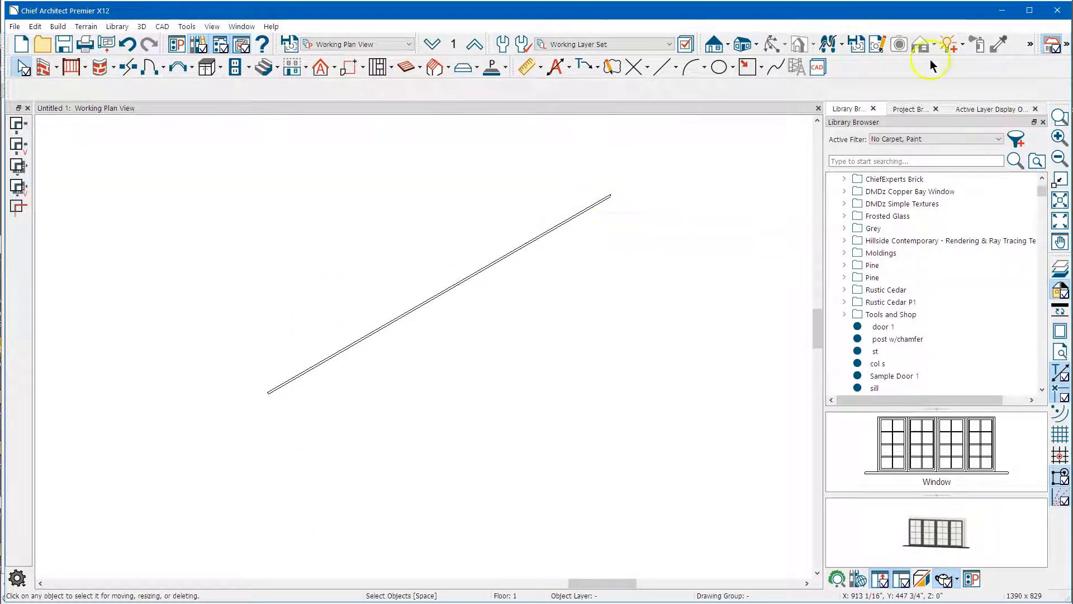
Step: Return to Home Designer Suite and inspect where the two sloped ceiling pieces cross at the peak in the elevation
click(1005, 15)
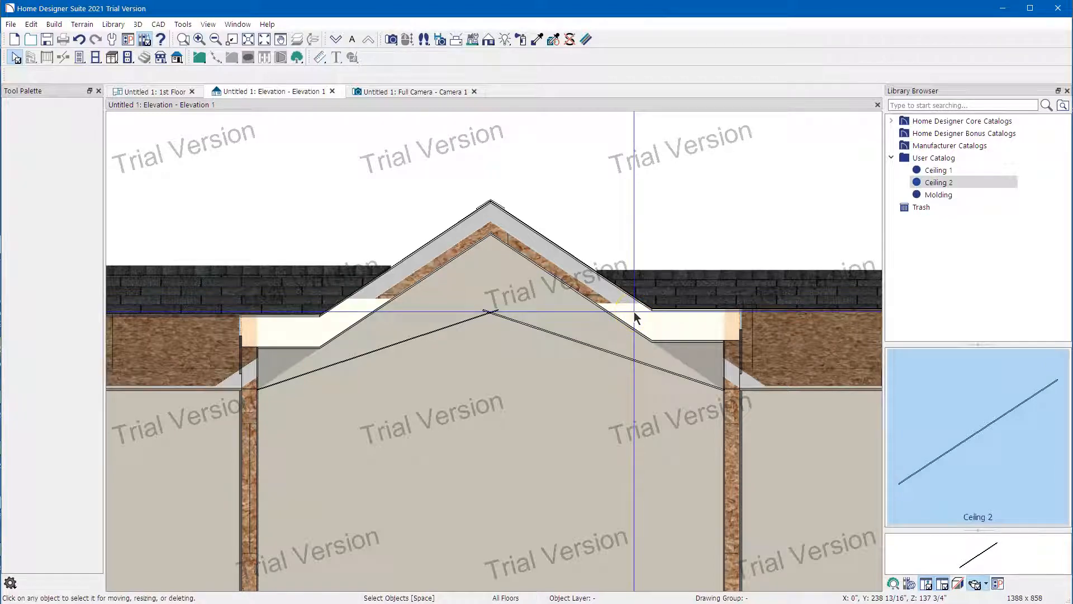
scroll(505, 363, up, 2)
scroll(505, 362, up, 2)
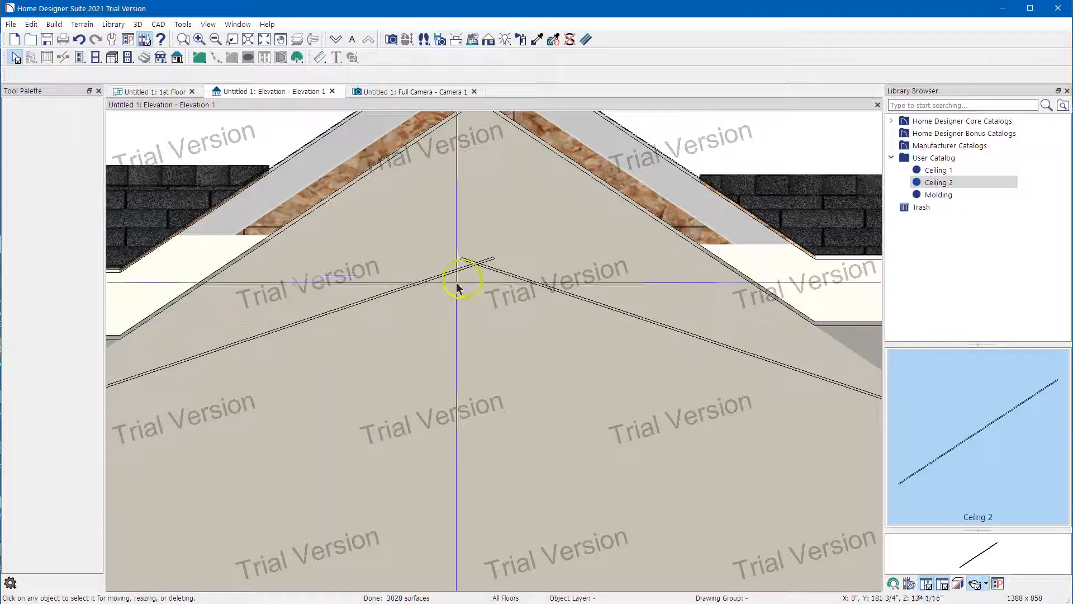
scroll(461, 218, down, 2)
scroll(438, 223, down, 1)
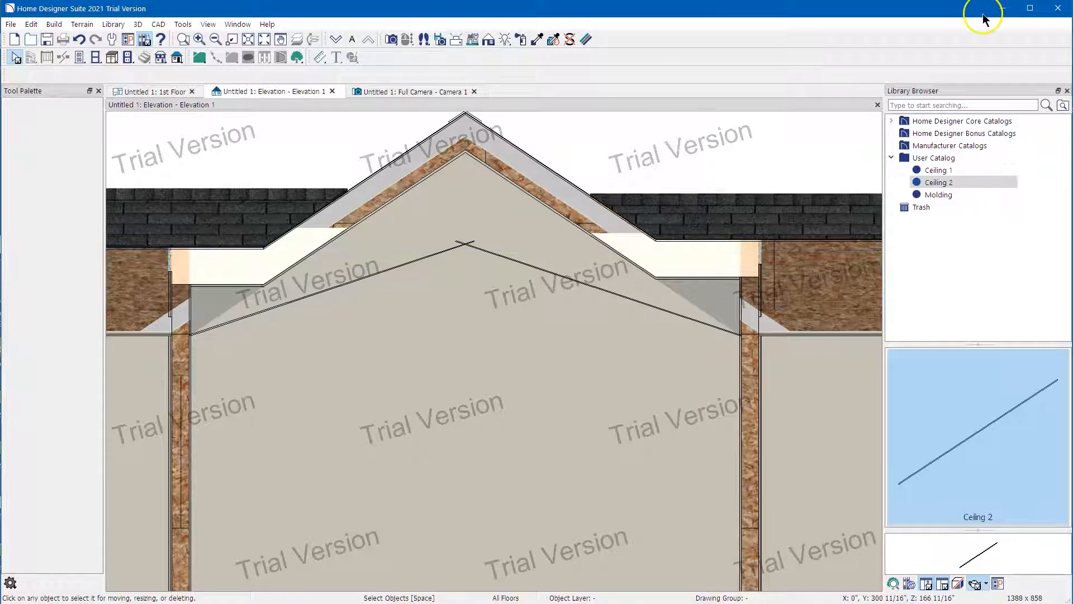
Step: Review the molding height and width of the user catalog's Ceiling 2 profile, leaving its specification unchanged
click(939, 170)
click(945, 185)
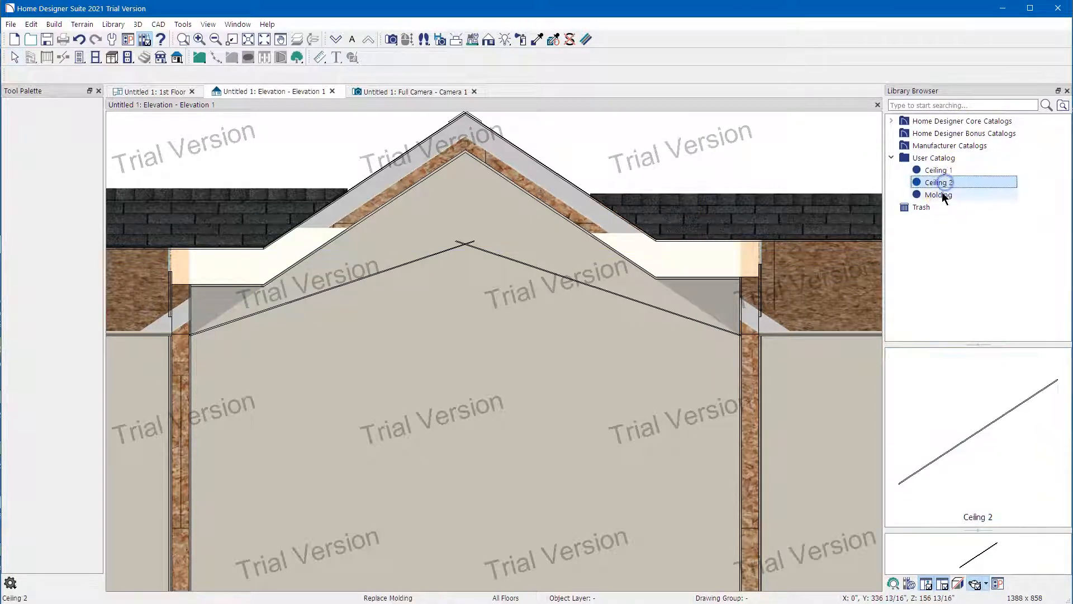
click(939, 196)
click(938, 183)
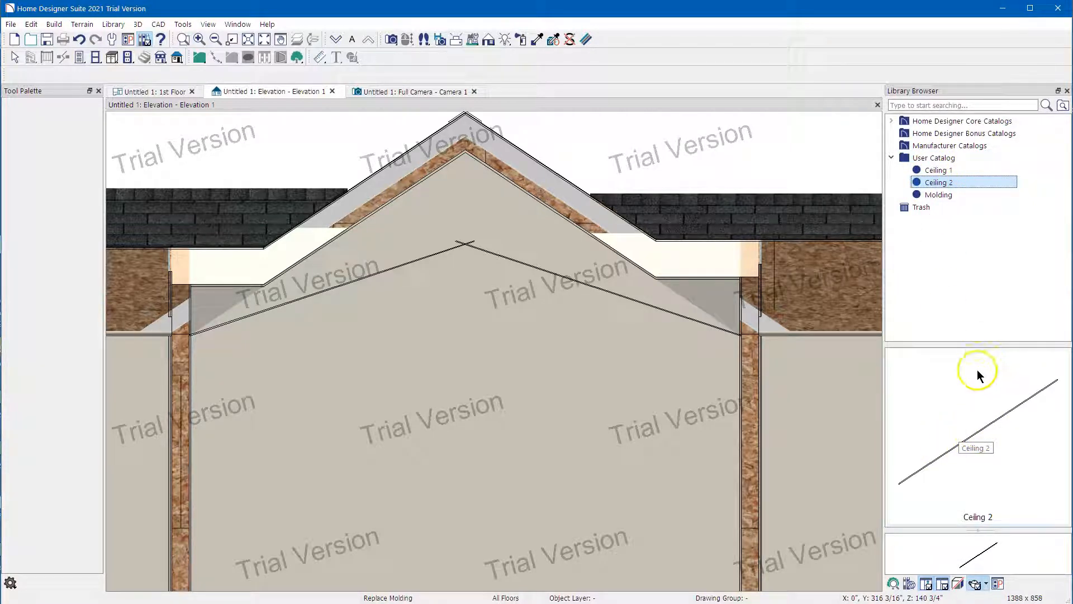
right_click(949, 184)
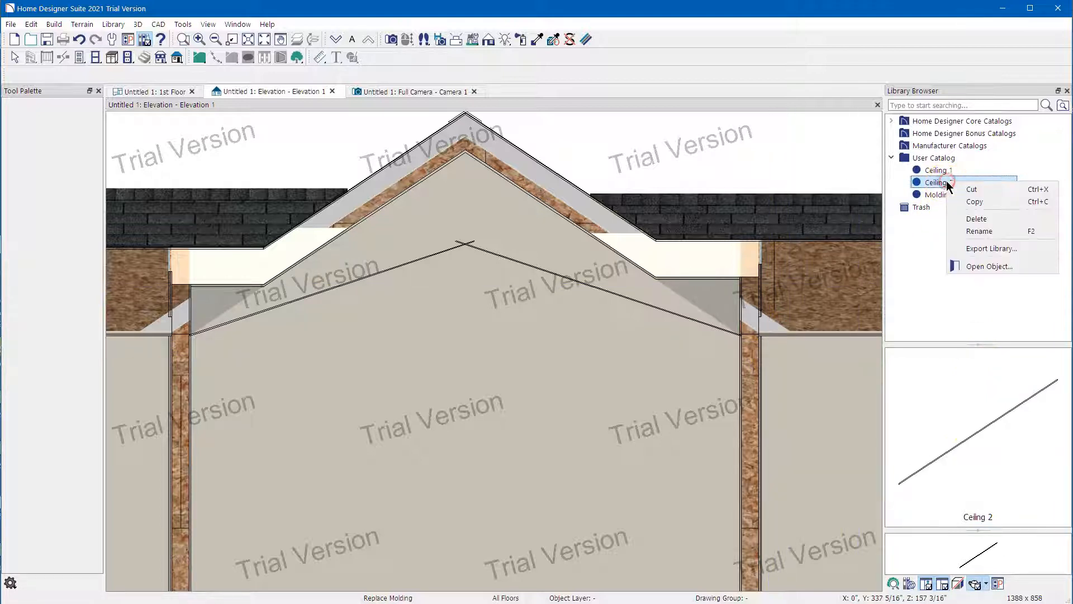
click(982, 267)
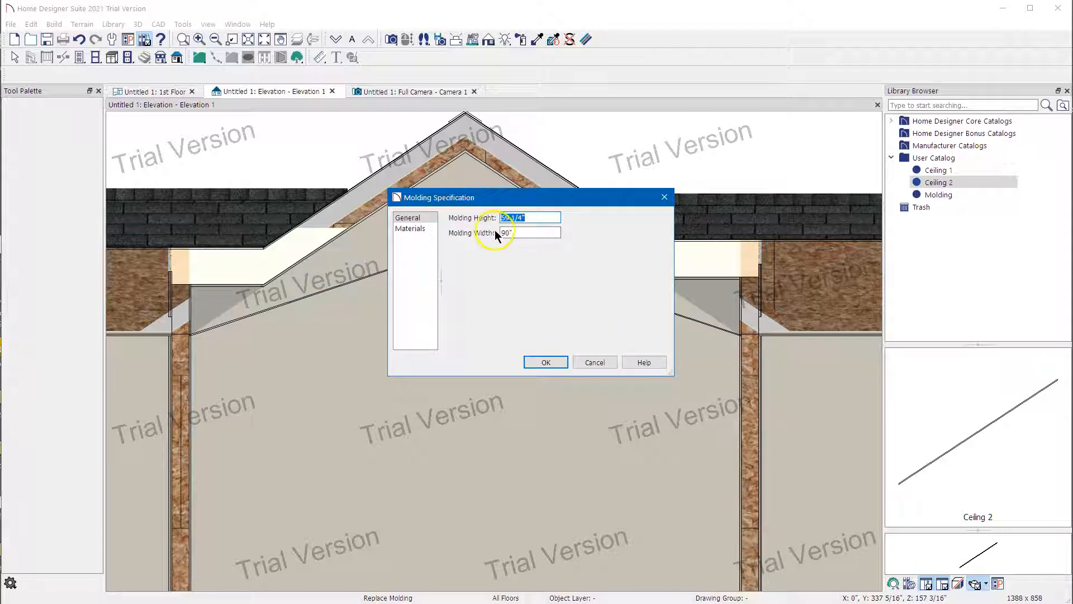
click(596, 364)
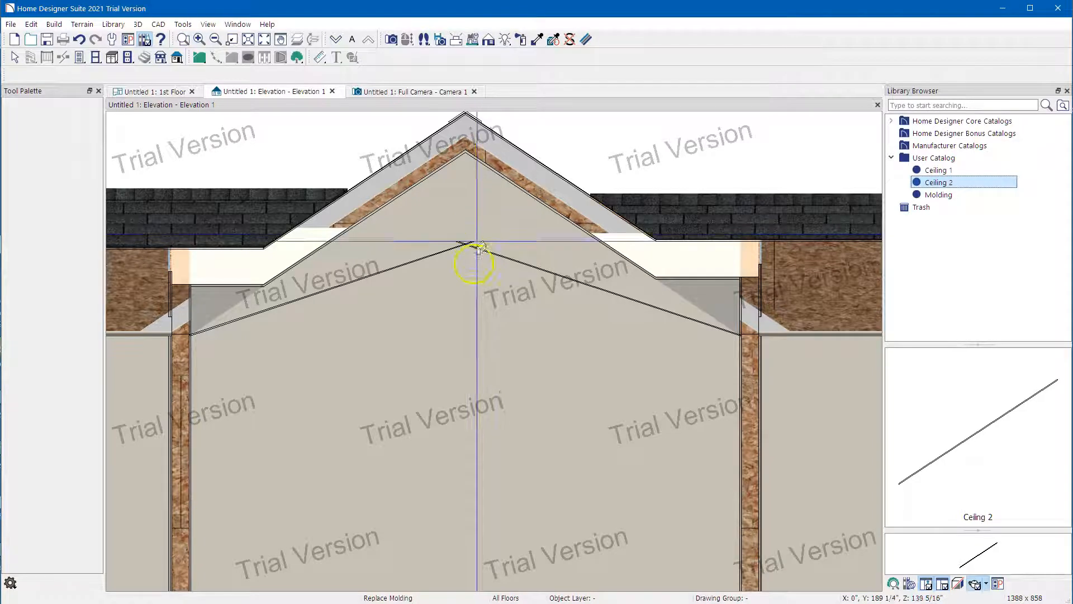
Step: Review the size and position settings of the soffit carrying the sloped ceiling in the Camera 1 view, closing the specification without changes
click(399, 93)
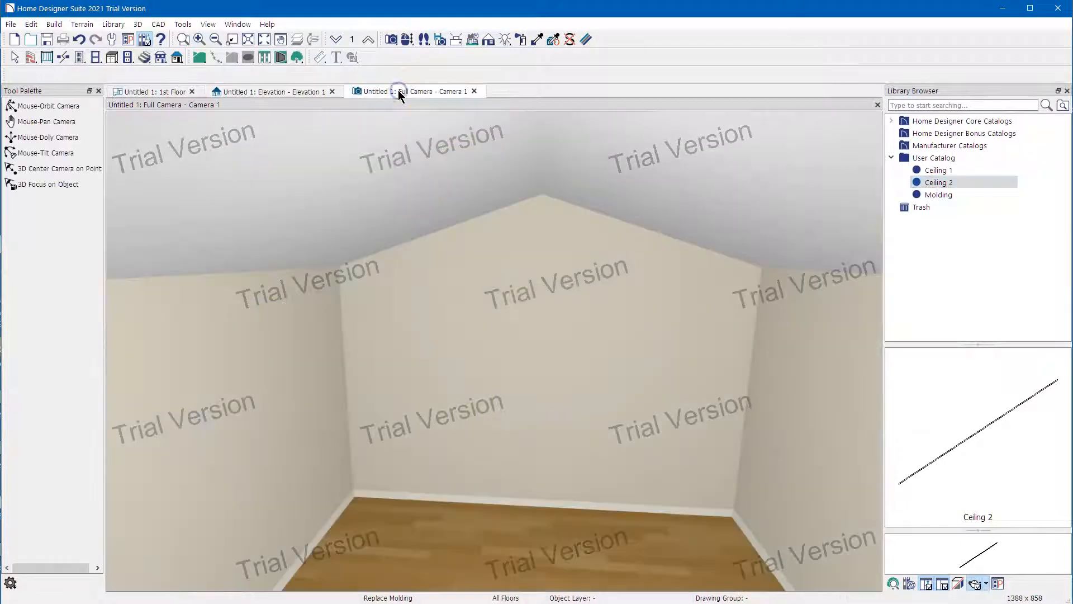
key(space)
click(658, 213)
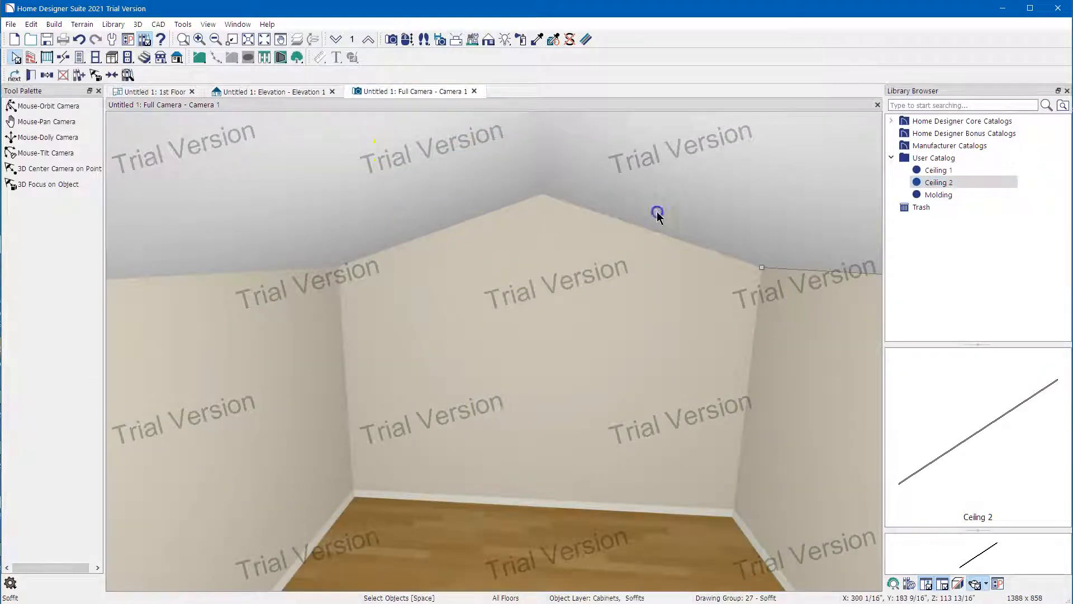
scroll(332, 319, down, 1)
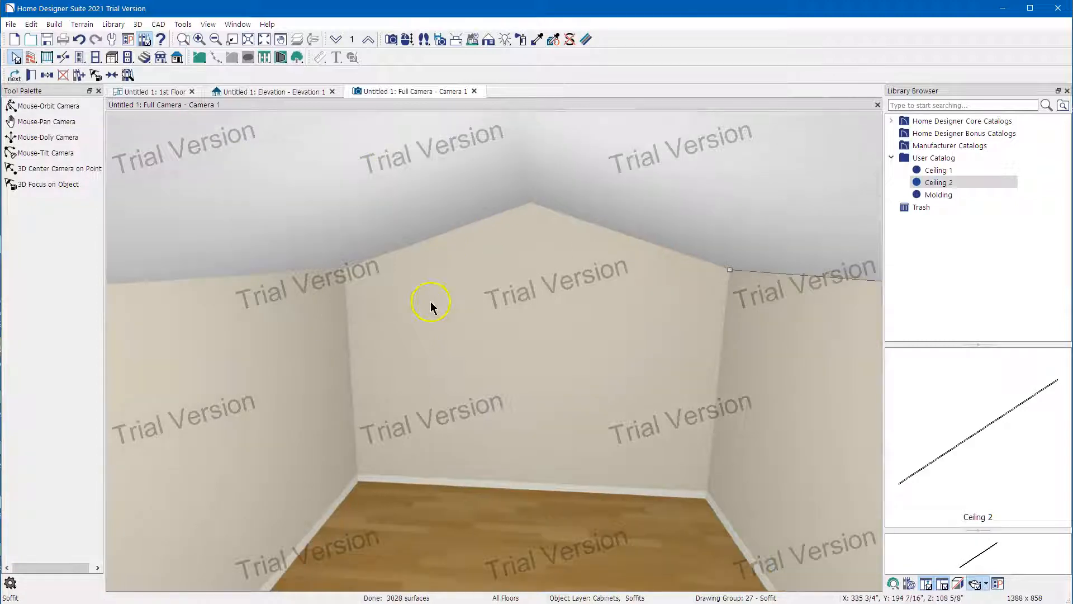
middle_drag(421, 280, 361, 272)
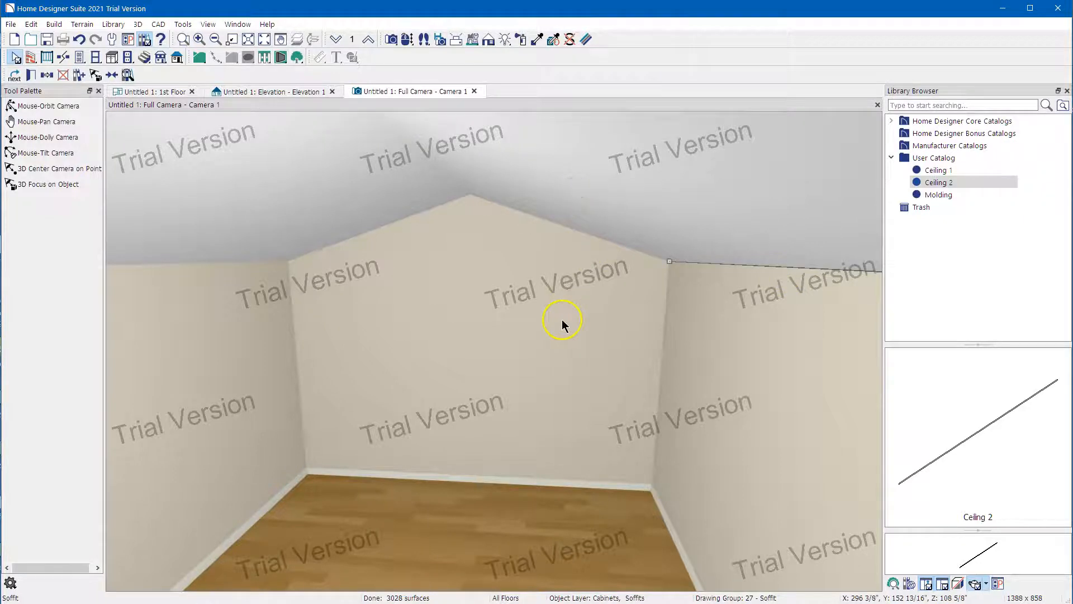
double_click(551, 162)
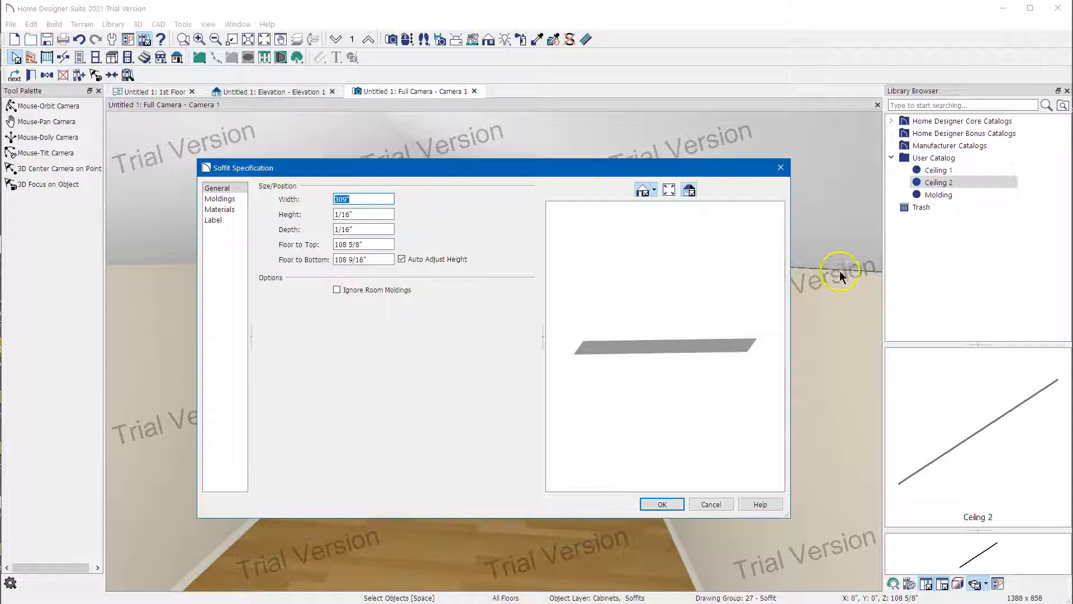
click(782, 168)
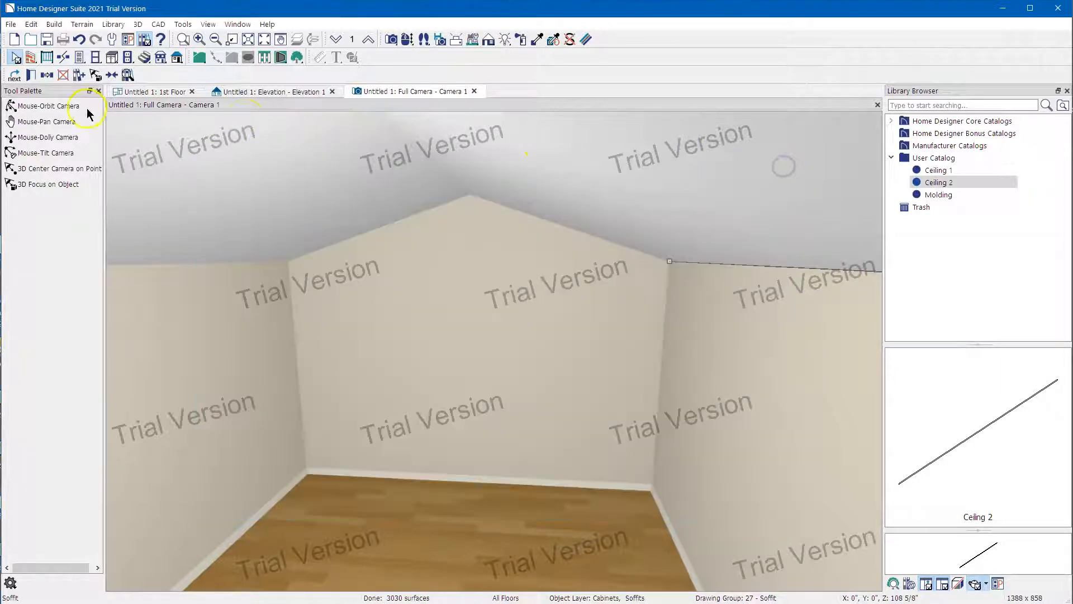
Step: Inspect the thin soffit along the inner wall face in the 1st Floor plan at close range
click(151, 93)
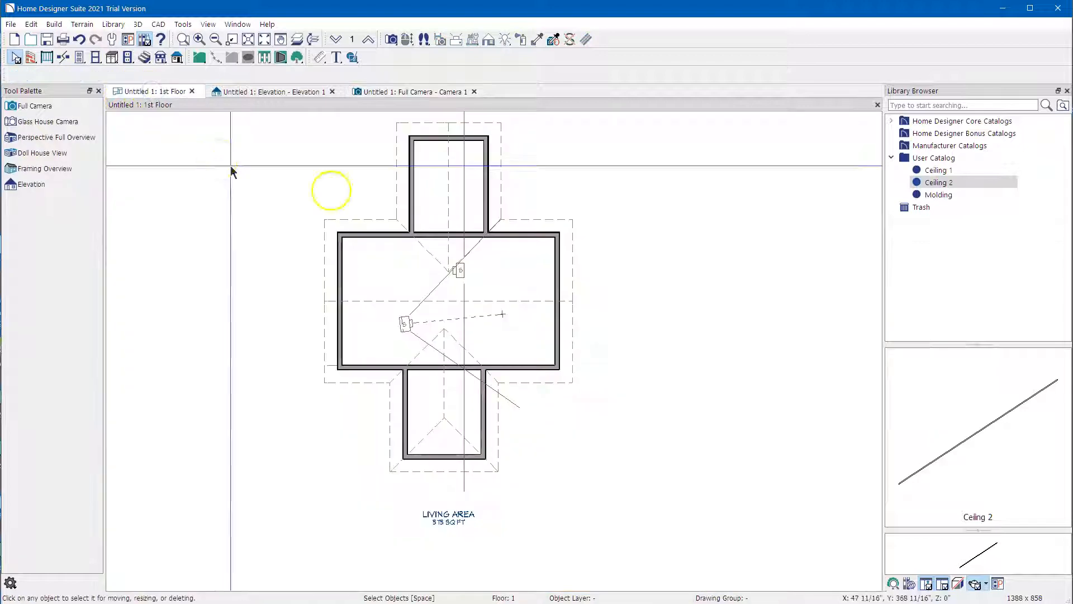
scroll(420, 391, up, 6)
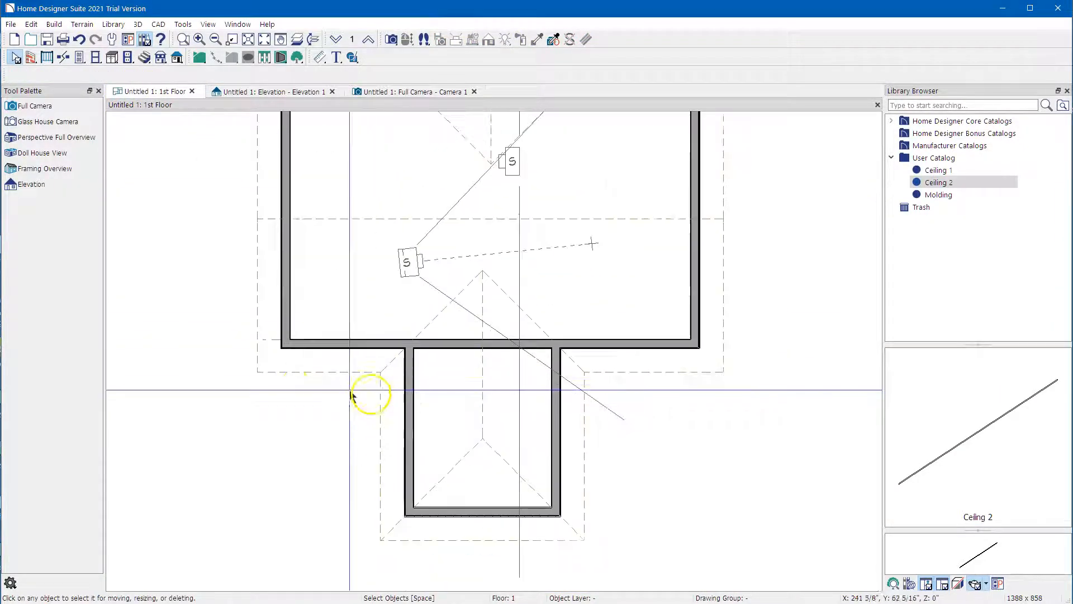
scroll(501, 306, up, 5)
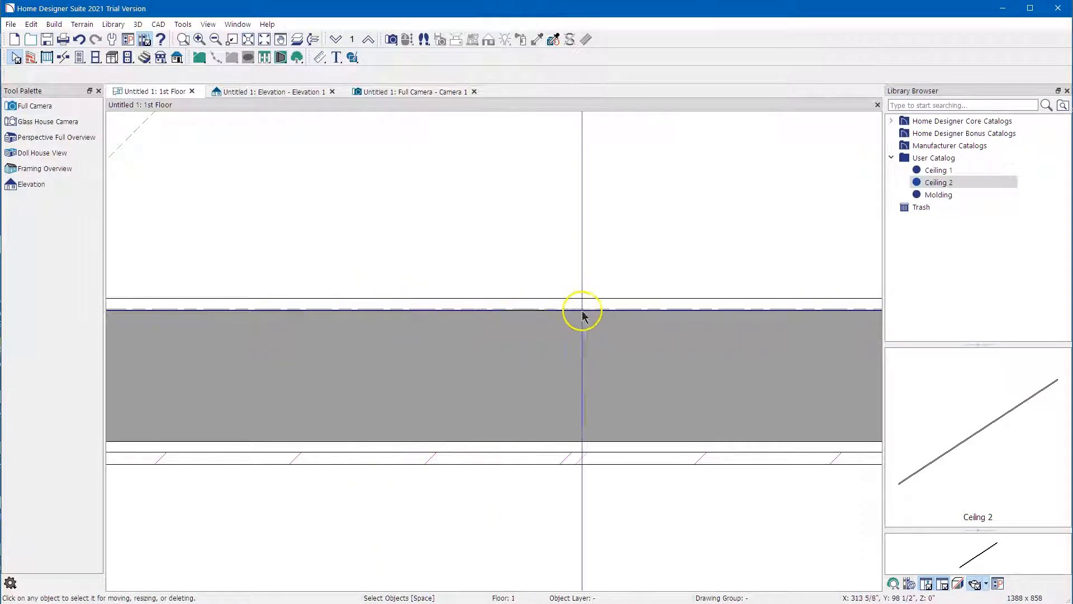
scroll(635, 306, up, 4)
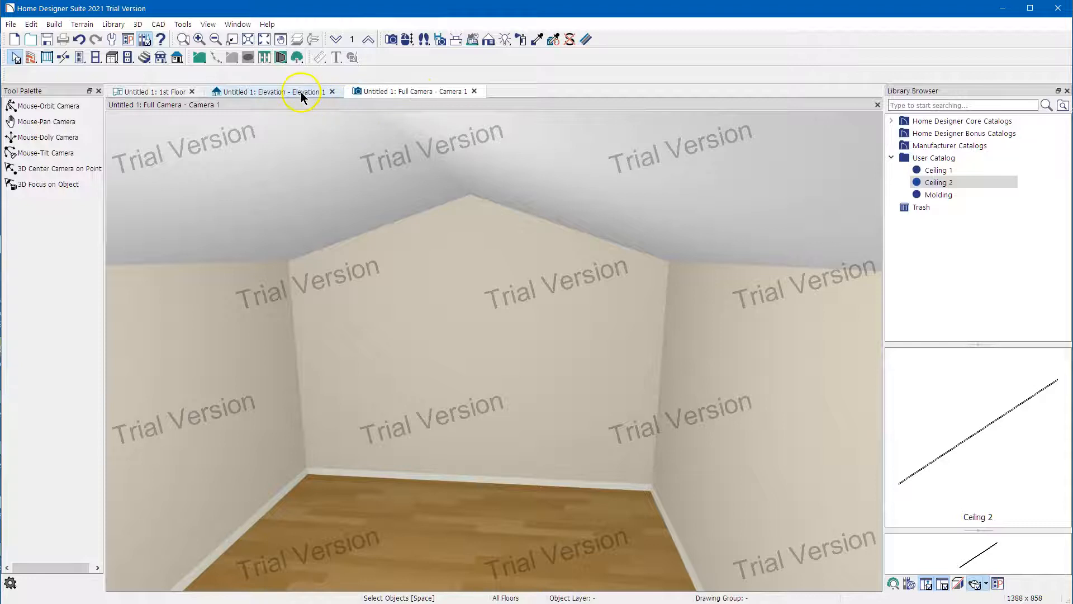
Step: Examine in the Elevation 1 view how the tiny soffit and the sloped ceiling molding's lower end meet the wall
click(302, 94)
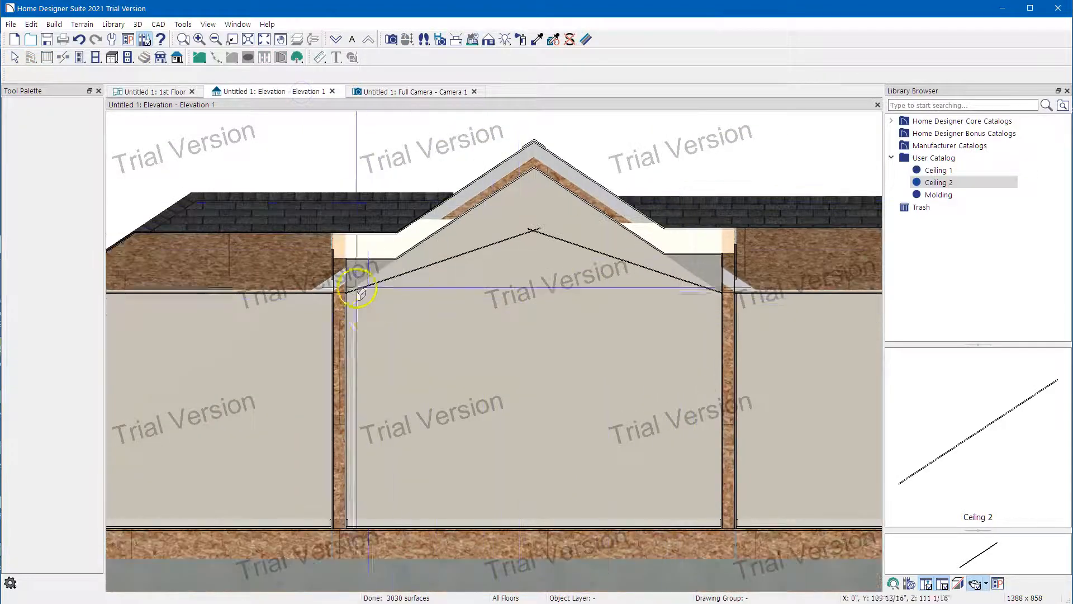
scroll(396, 291, up, 5)
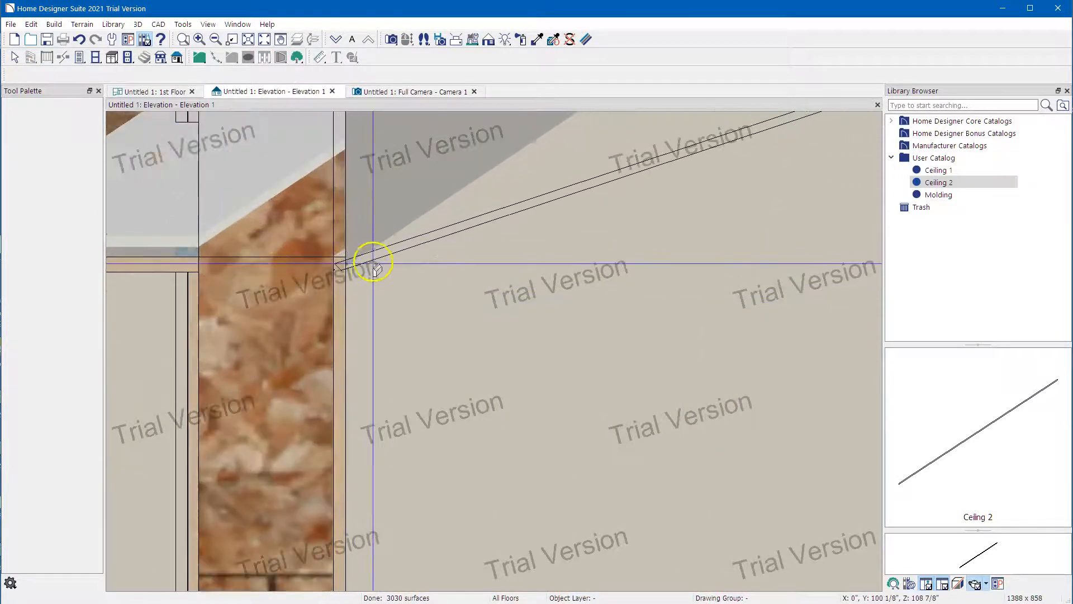
scroll(373, 260, up, 1)
middle_drag(356, 329, 390, 301)
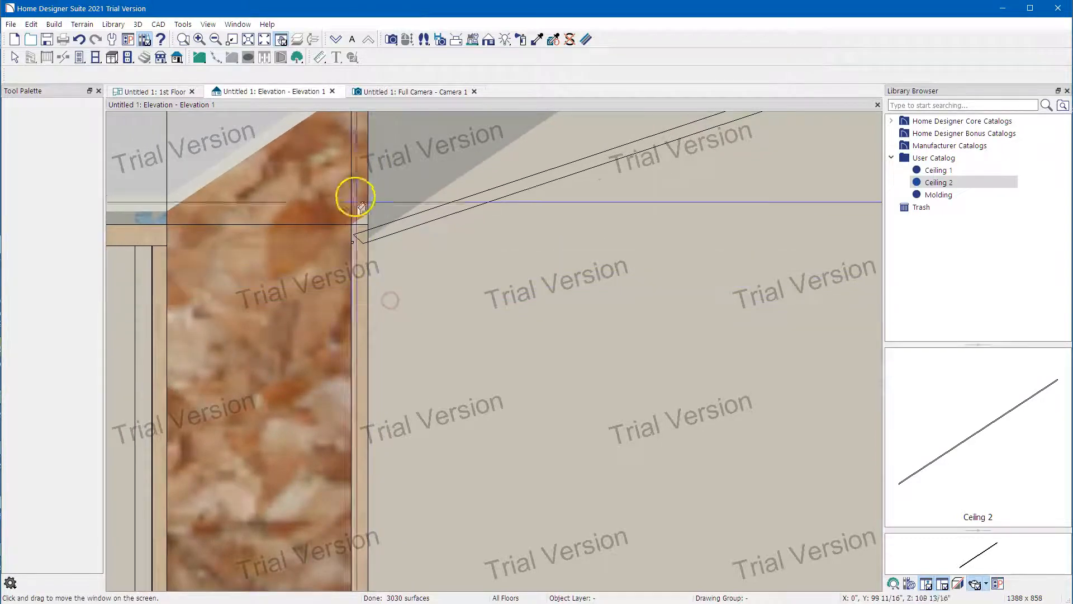
scroll(369, 204, up, 3)
drag(369, 304, 408, 397)
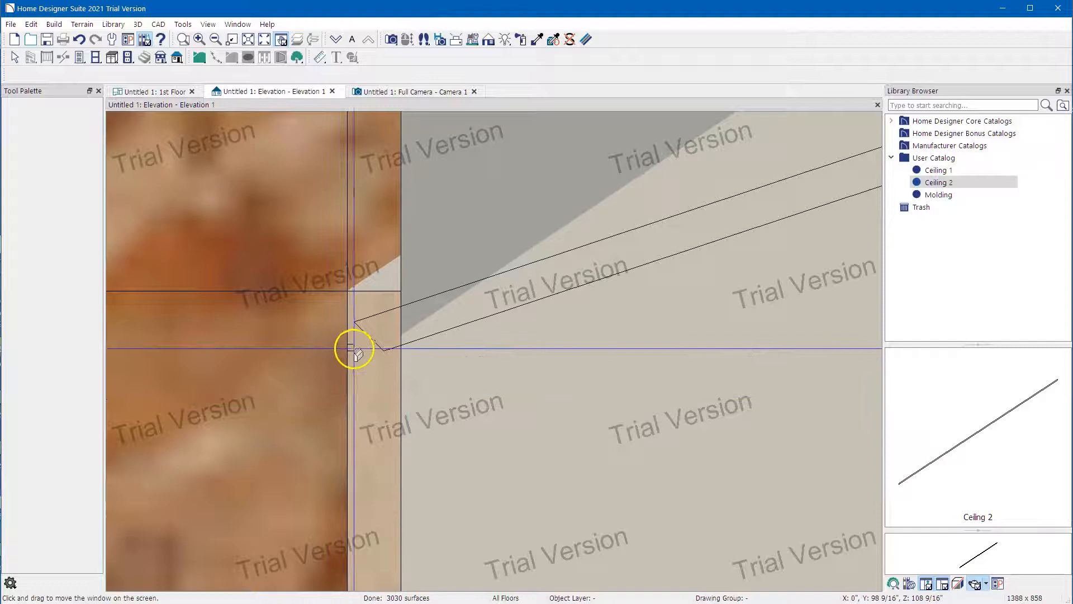
scroll(353, 349, up, 5)
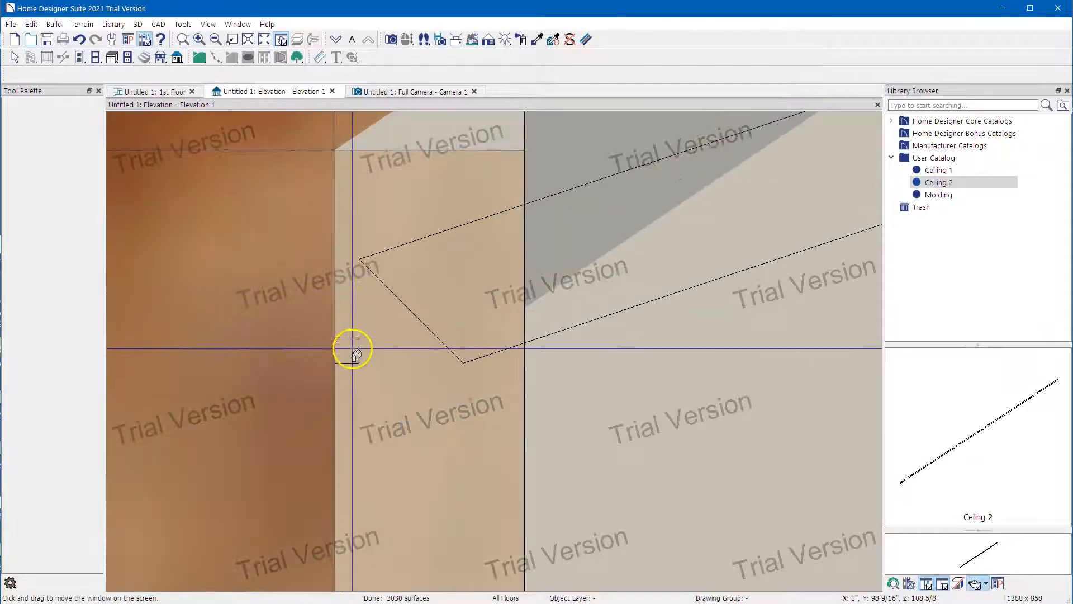
scroll(278, 288, down, 1)
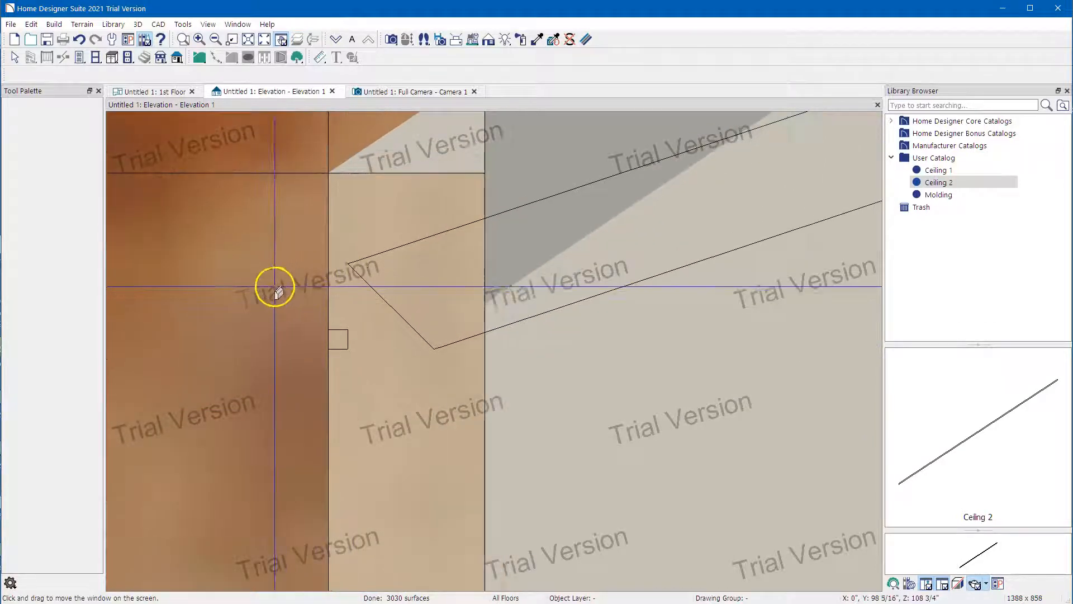
scroll(278, 288, down, 2)
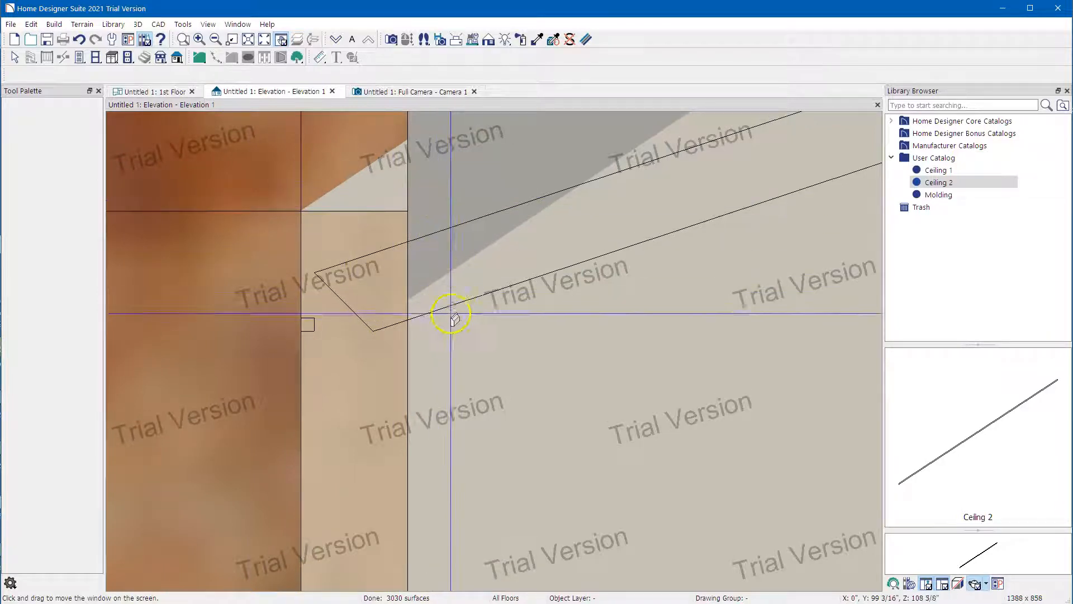
scroll(311, 304, down, 3)
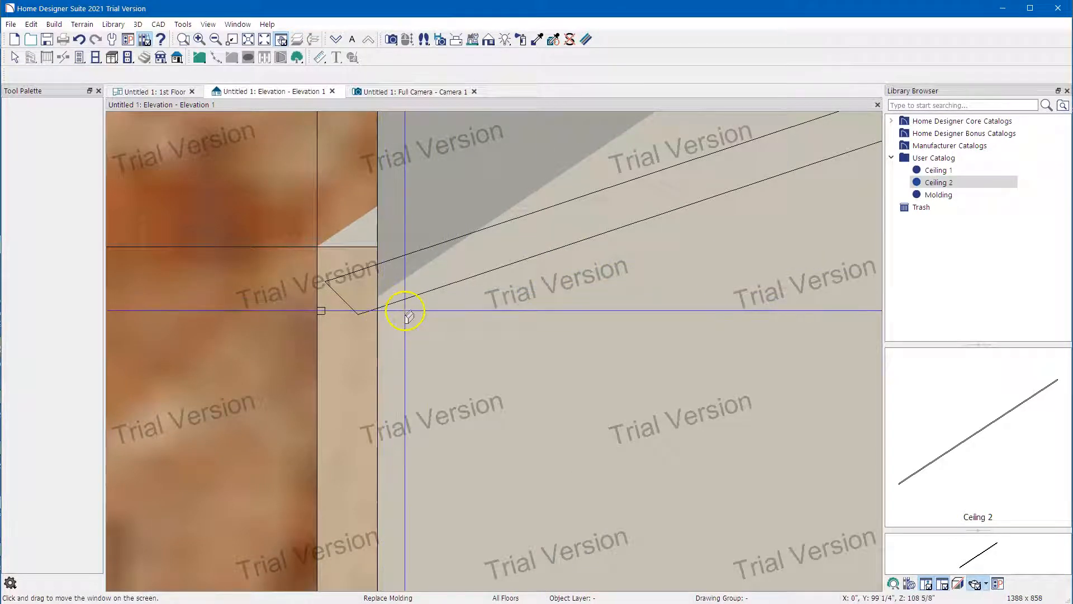
scroll(174, 310, down, 5)
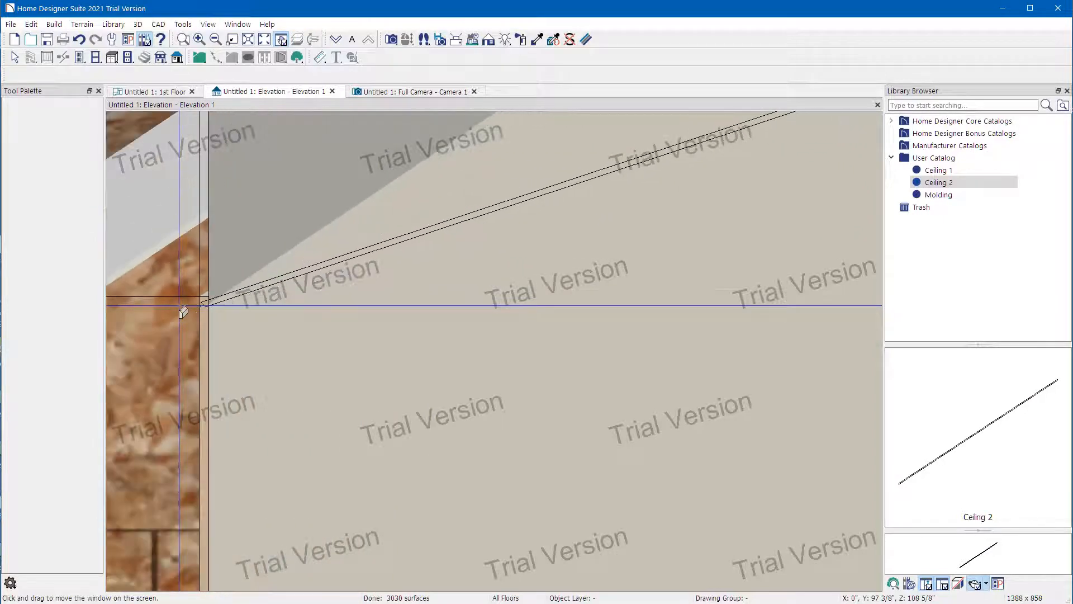
click(221, 303)
drag(222, 304, 192, 308)
scroll(180, 323, down, 5)
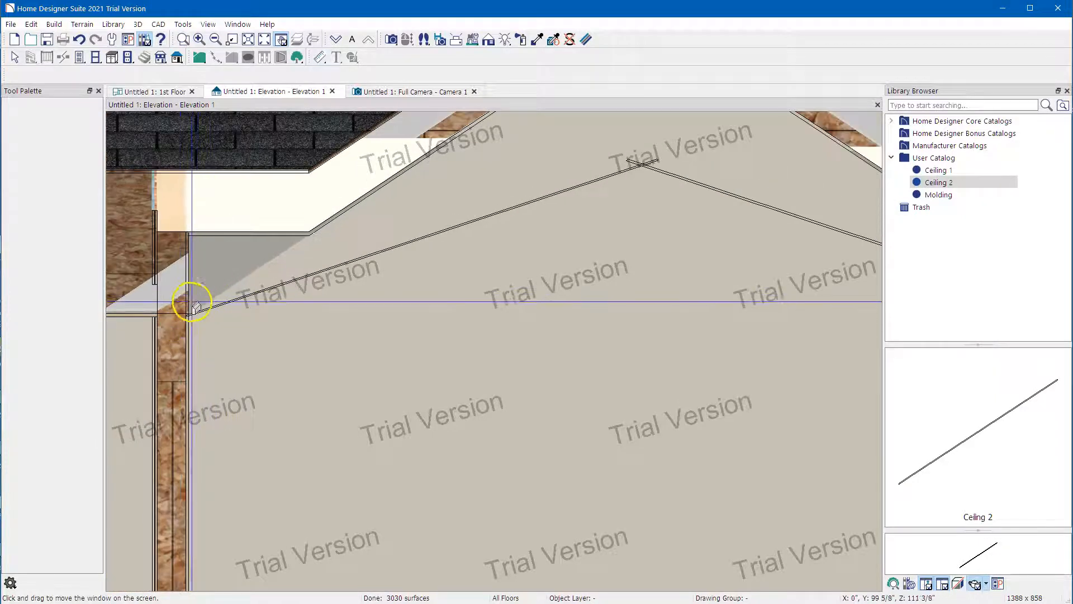
scroll(246, 336, down, 2)
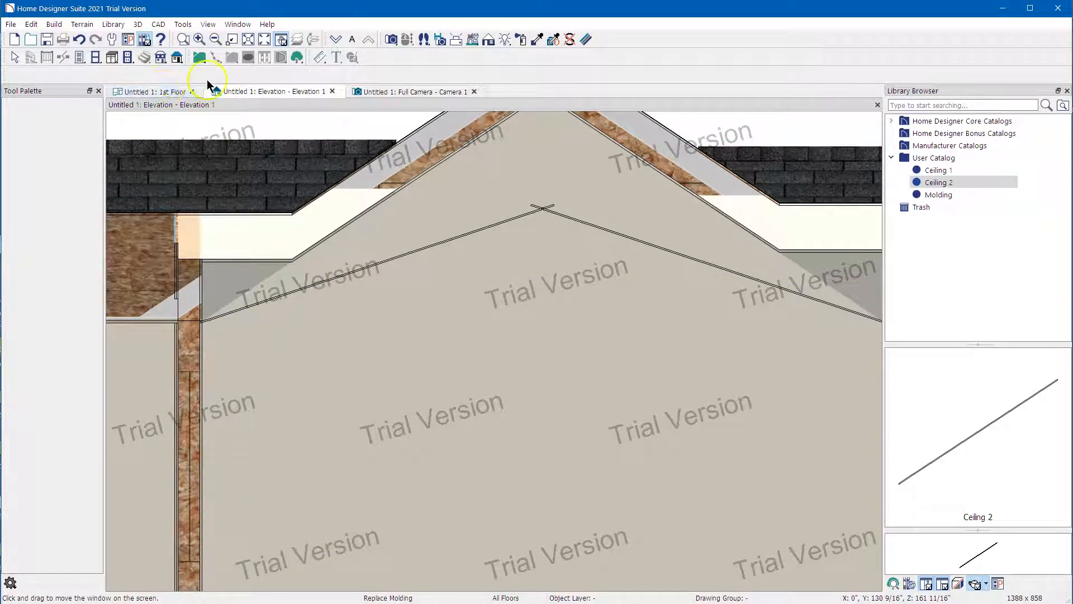
Step: Raise the Floor to Bottom height of the soffit carrying the sloped ceiling in the Camera 1 view by .125"
click(388, 91)
click(596, 193)
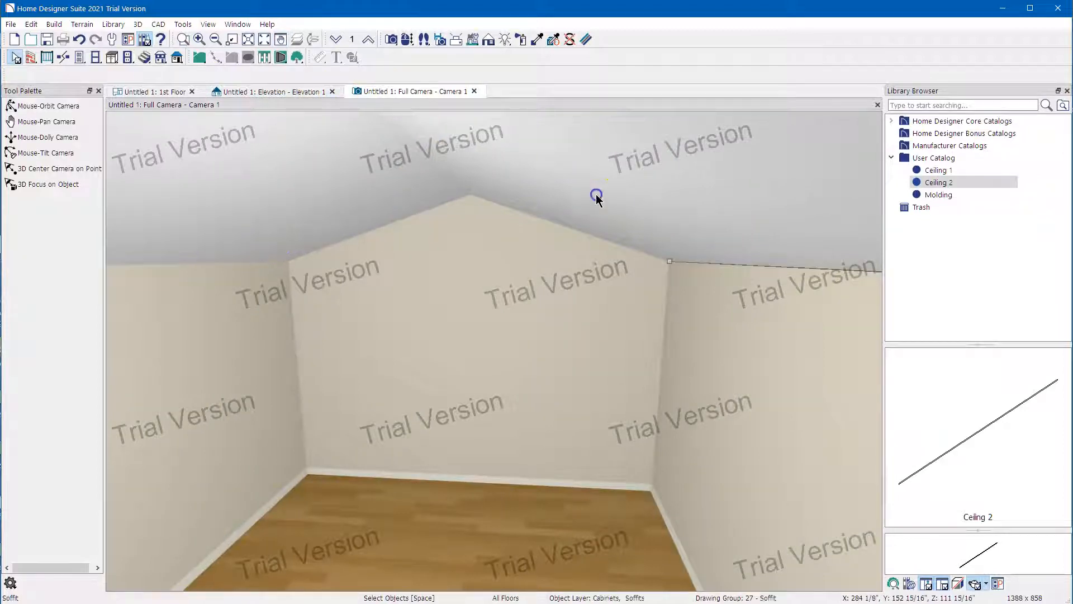
double_click(594, 197)
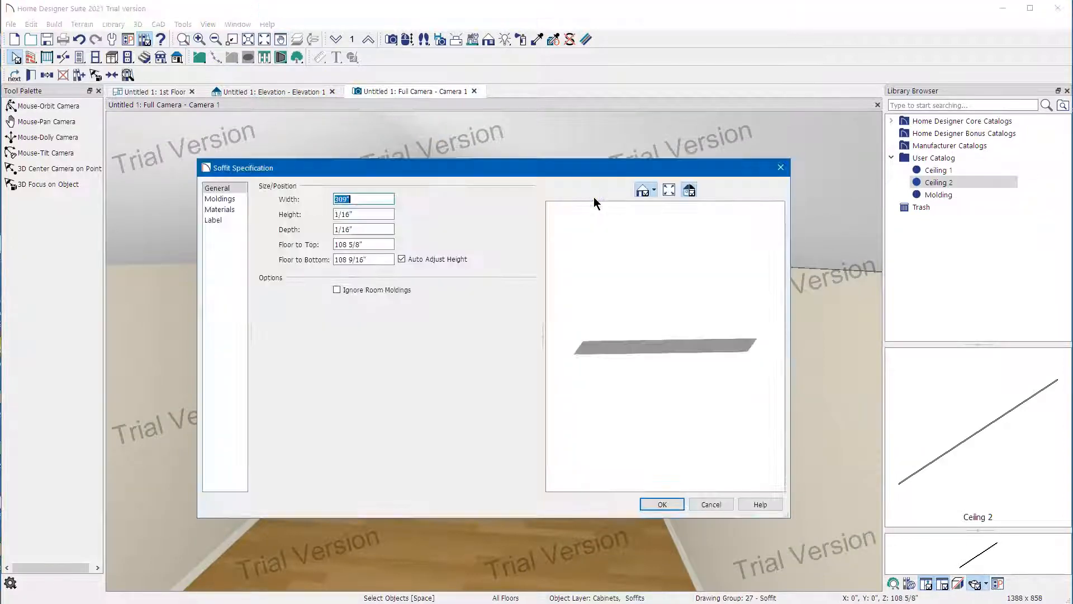
click(383, 259)
text(+.125)
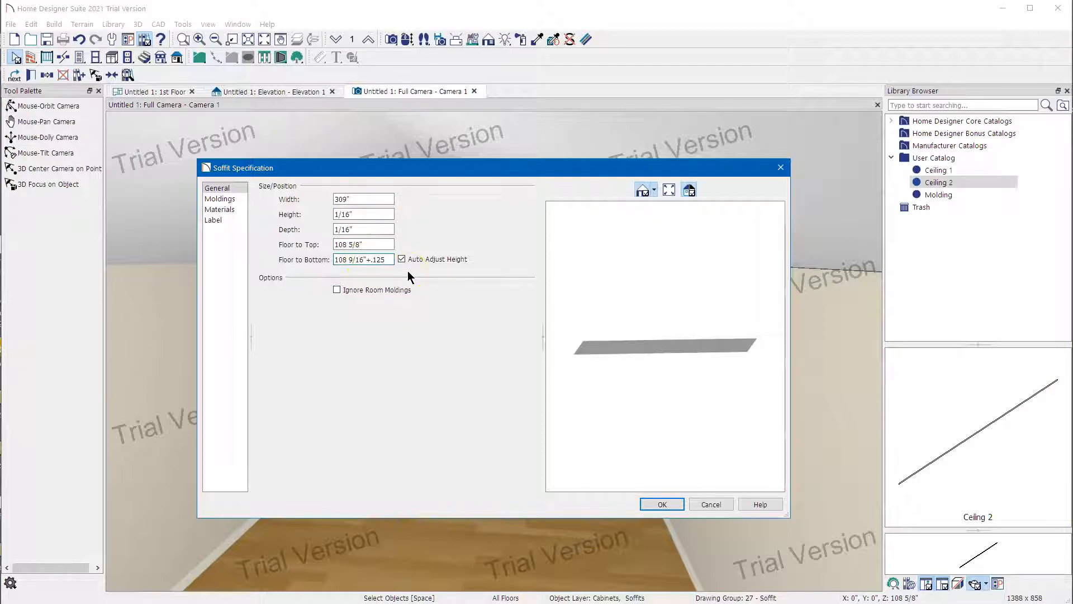
click(659, 506)
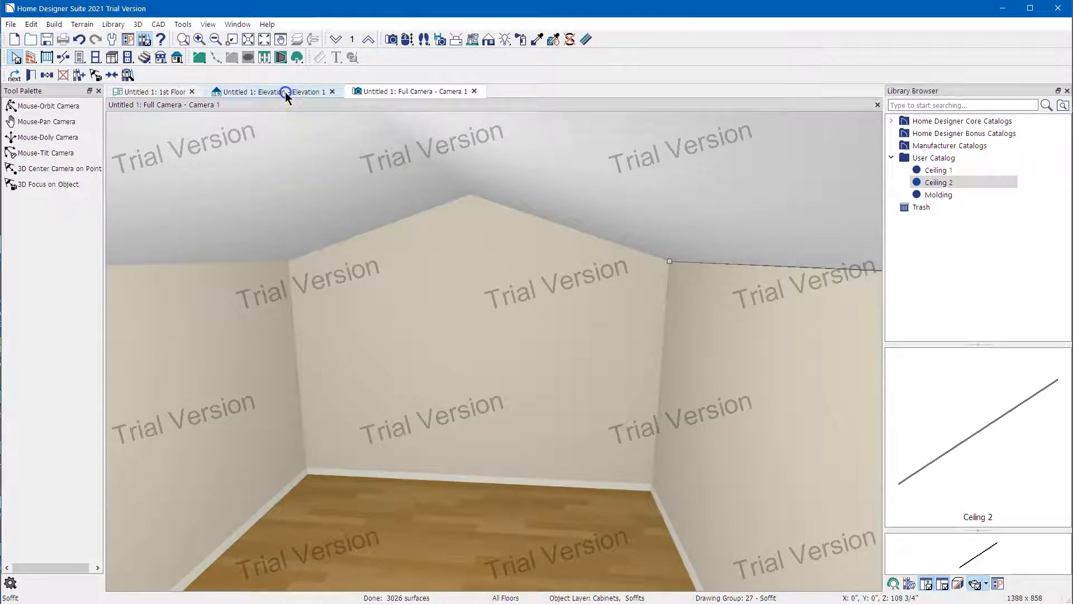
Step: Examine in the Elevation 1 view how the lower end of the raised ceiling molding meets the inner wall face
click(286, 92)
scroll(190, 326, up, 6)
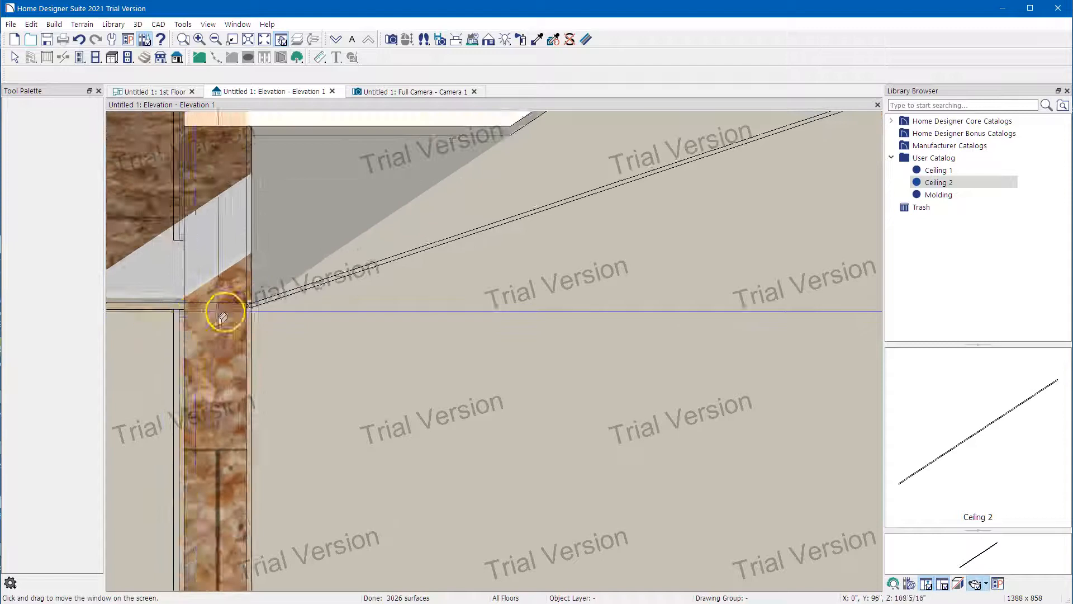
scroll(248, 302, up, 3)
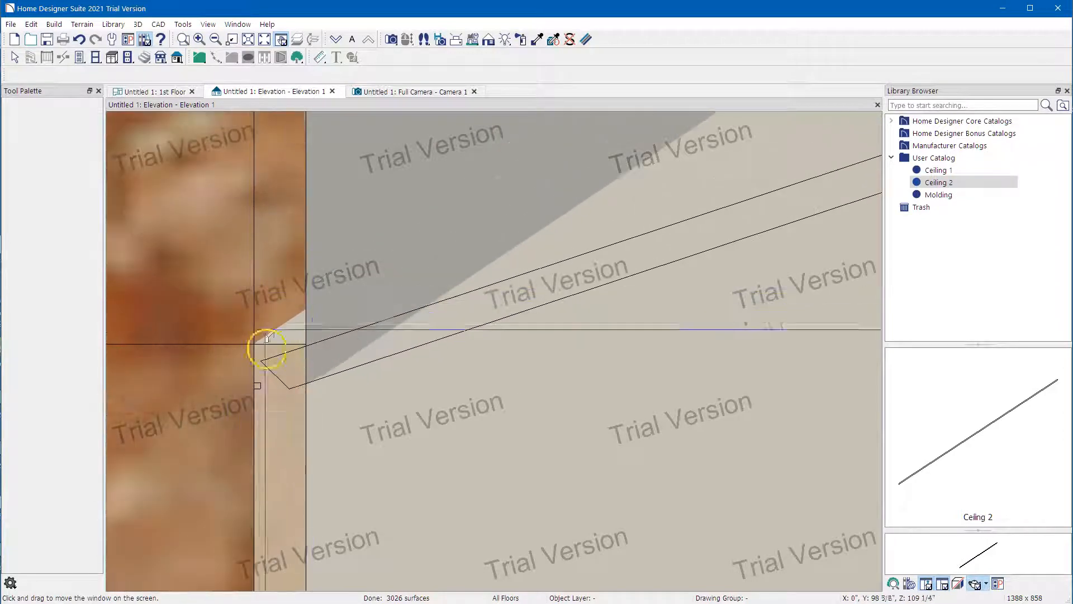
scroll(311, 401, up, 3)
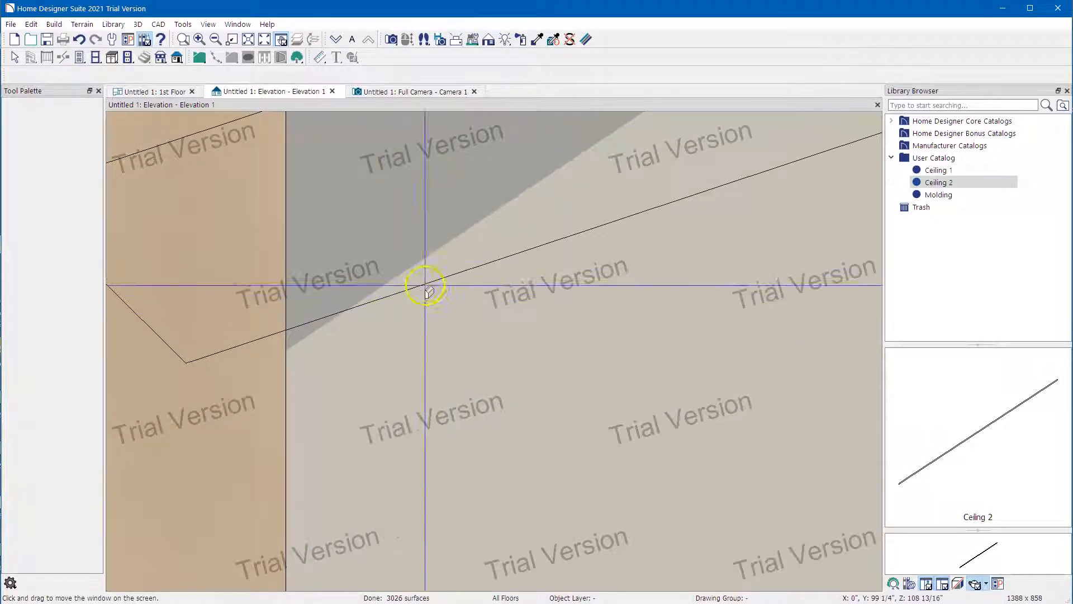
click(300, 348)
scroll(302, 354, down, 5)
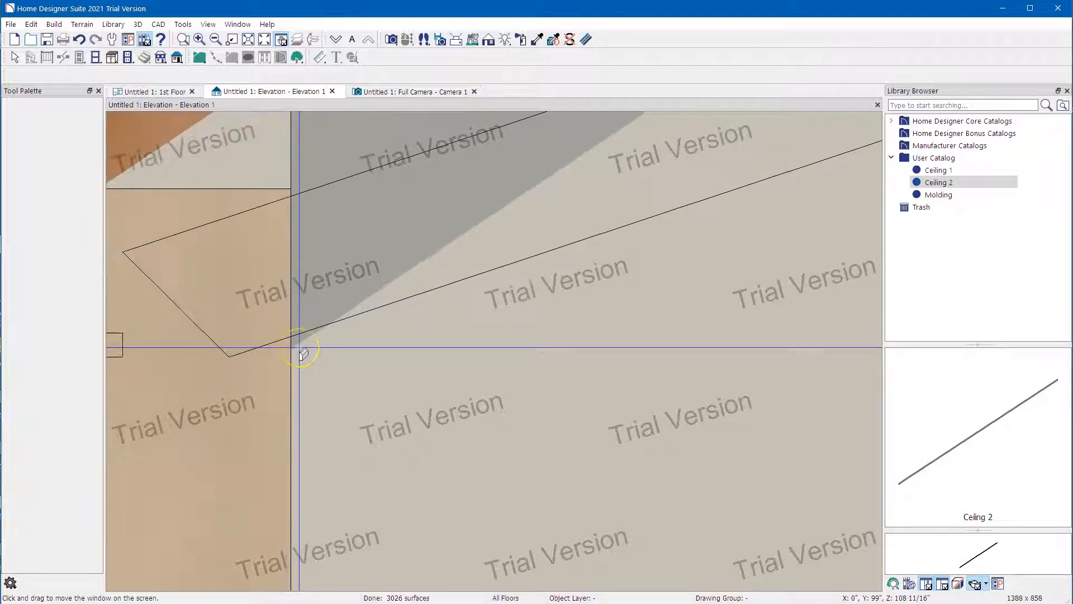
scroll(299, 354, down, 4)
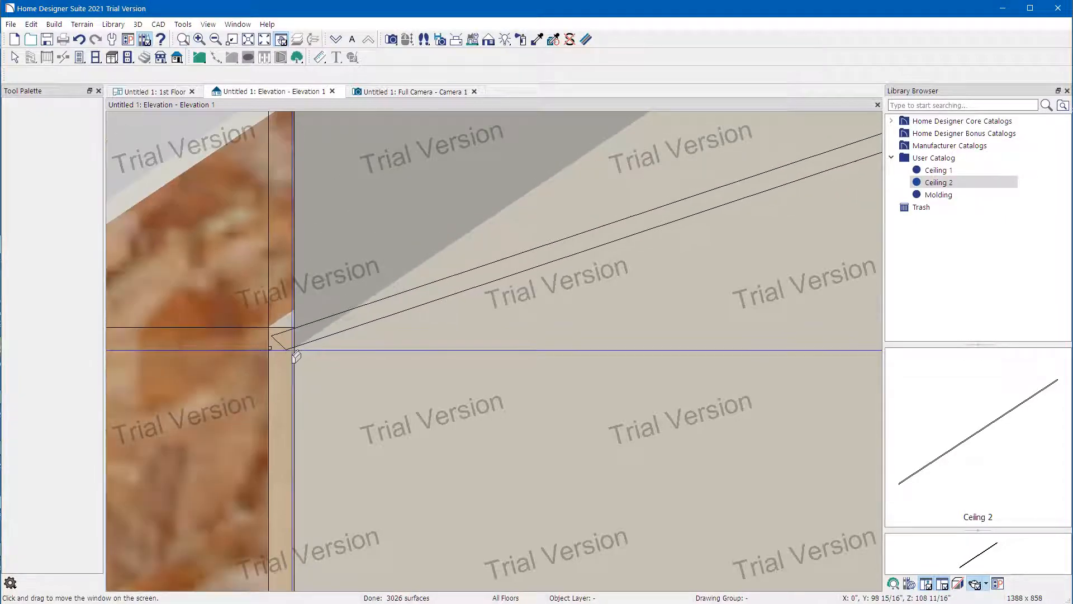
scroll(294, 358, down, 4)
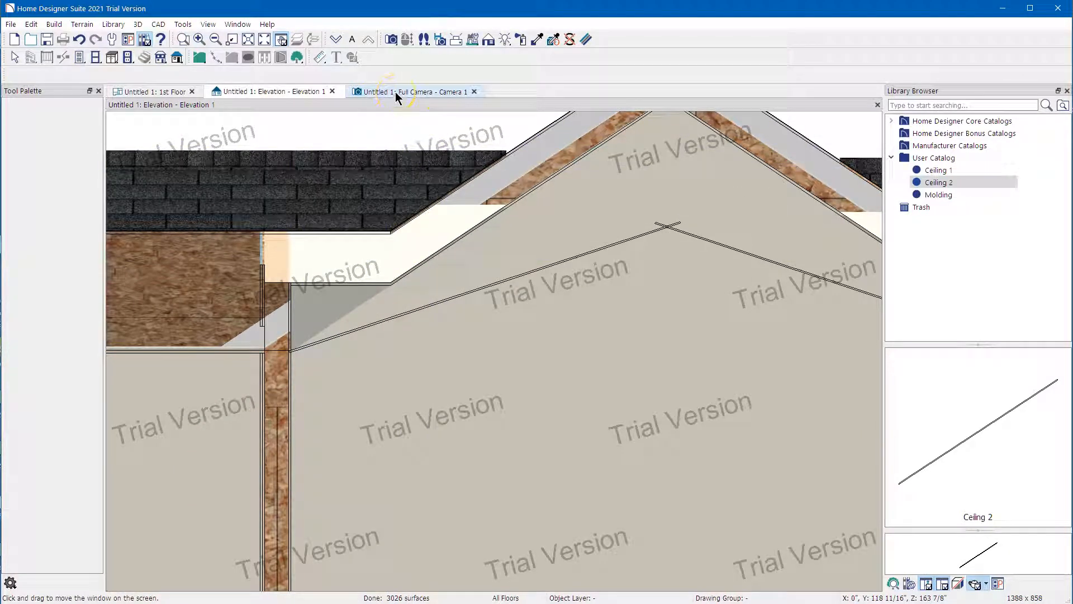
Step: Delete the soffit carrying the sloped ceiling along the side wall in the Camera 1 view
click(395, 91)
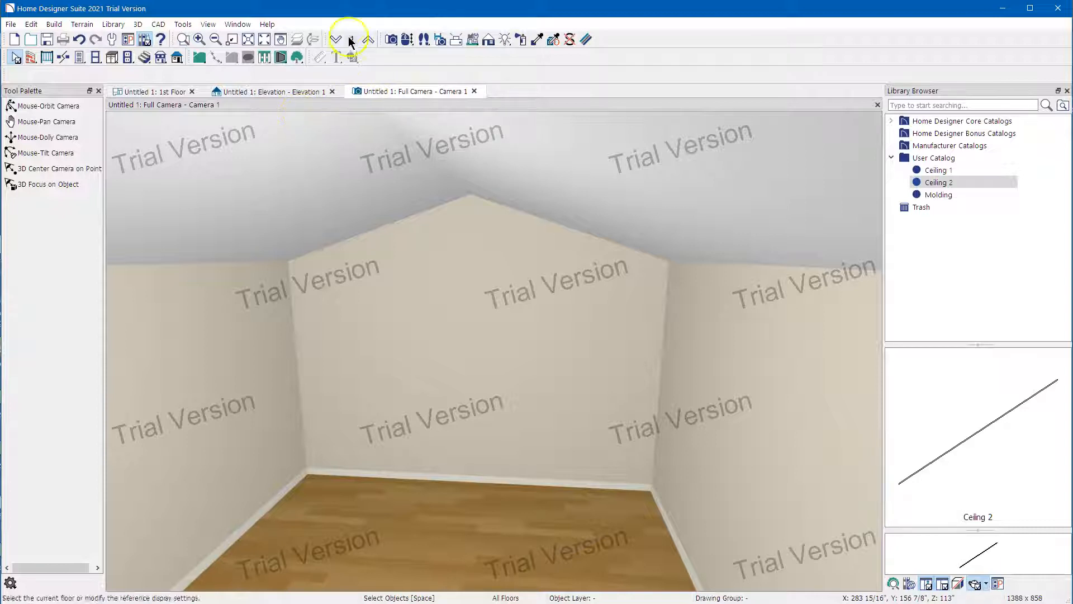
scroll(240, 236, down, 1)
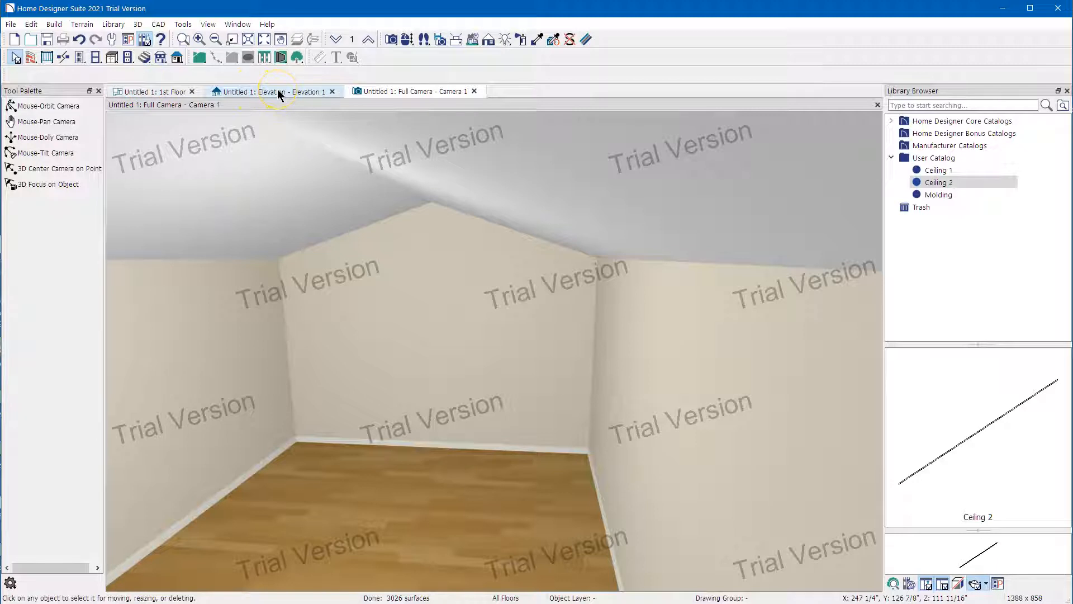
click(406, 39)
drag(385, 378, 410, 349)
middle_drag(433, 355, 350, 356)
click(359, 365)
key(space)
click(450, 211)
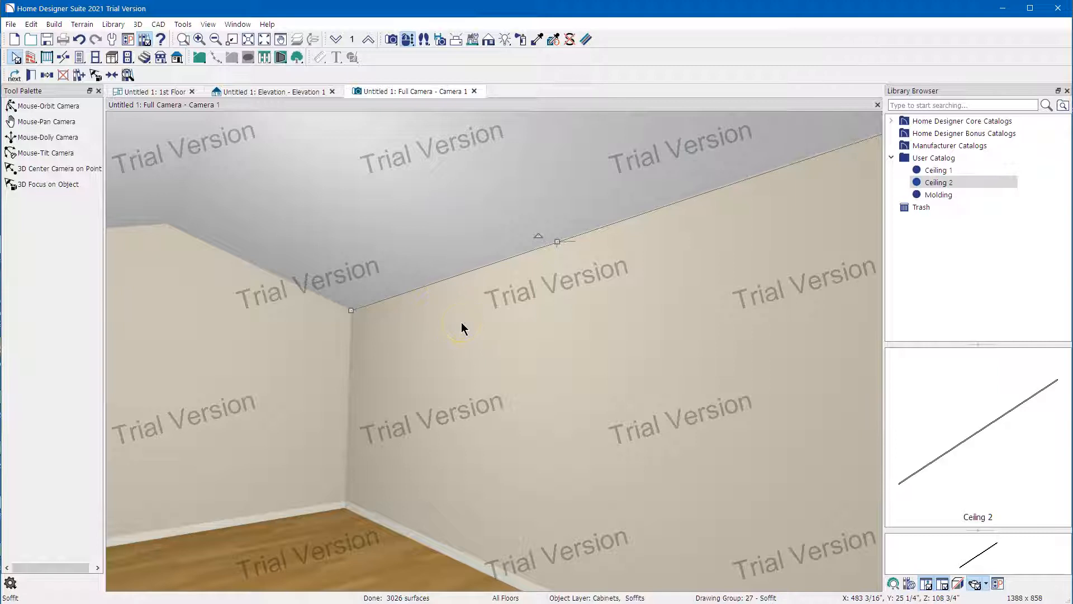
key(Delete)
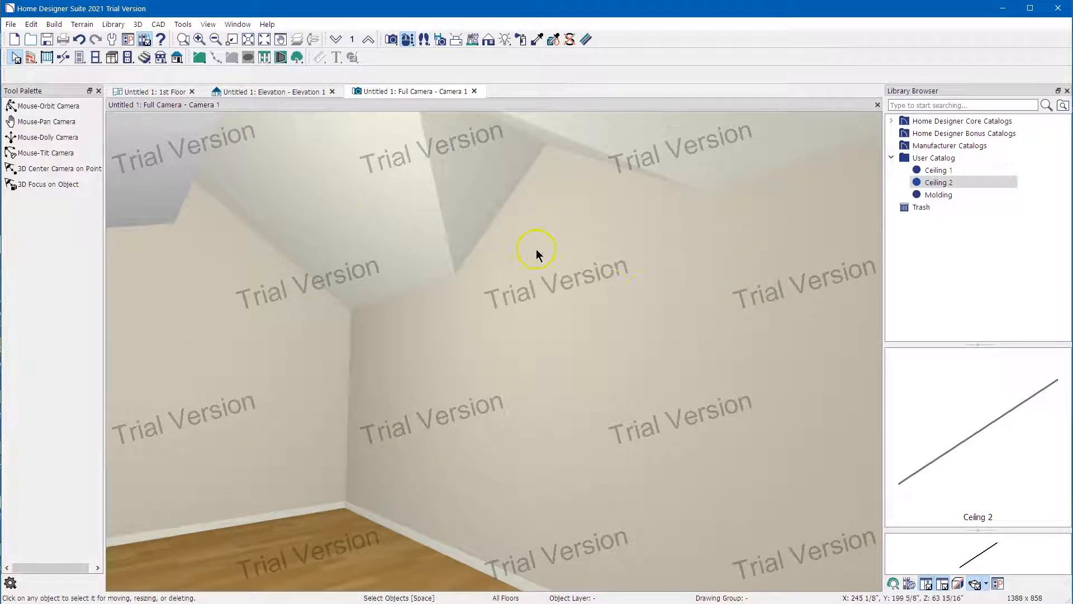
Step: Compare the roof layout in the 1st Floor plan with the uncovered ceiling in Camera 1 and undo the soffit deletion
click(146, 92)
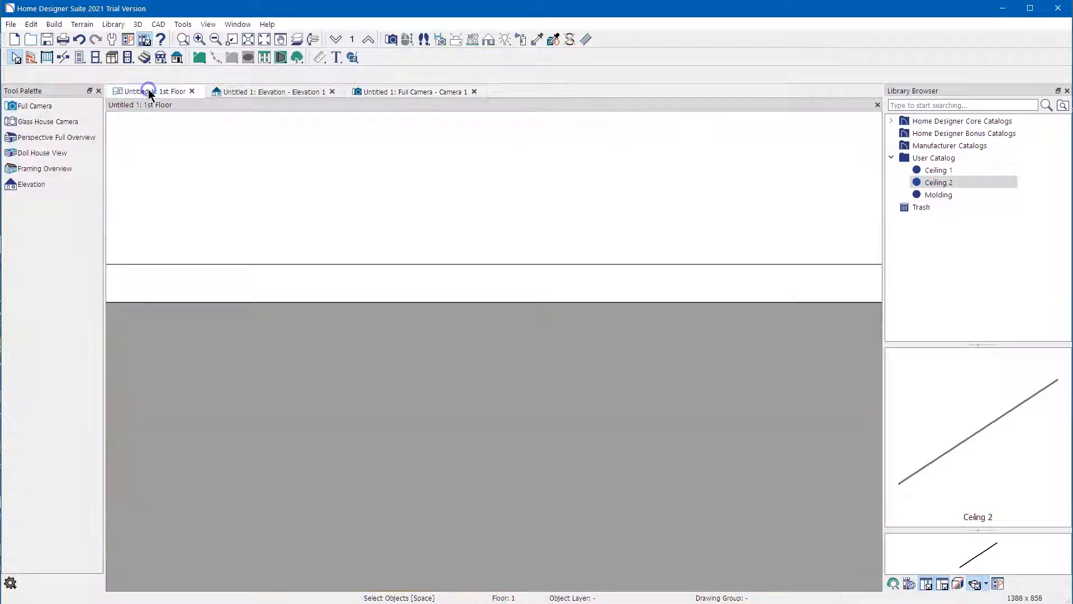
scroll(360, 296, down, 3)
scroll(362, 300, down, 6)
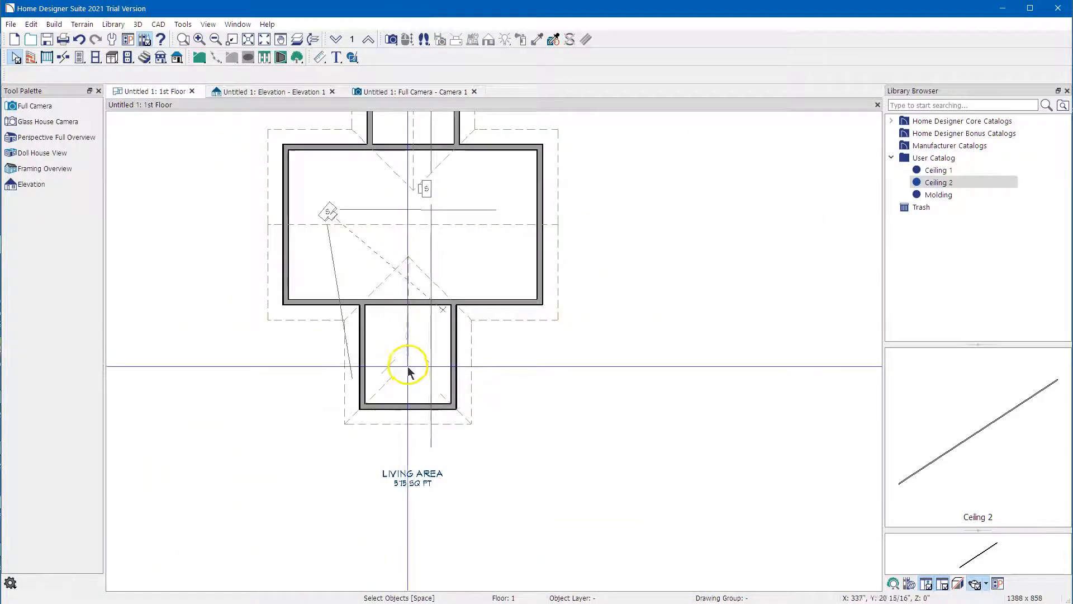
scroll(412, 361, down, 2)
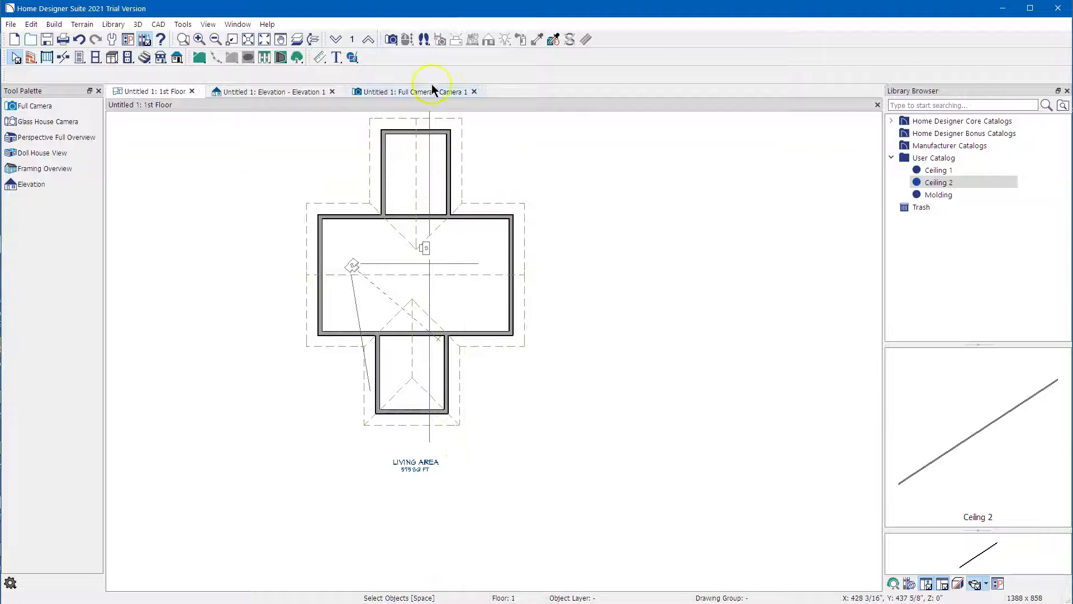
click(386, 93)
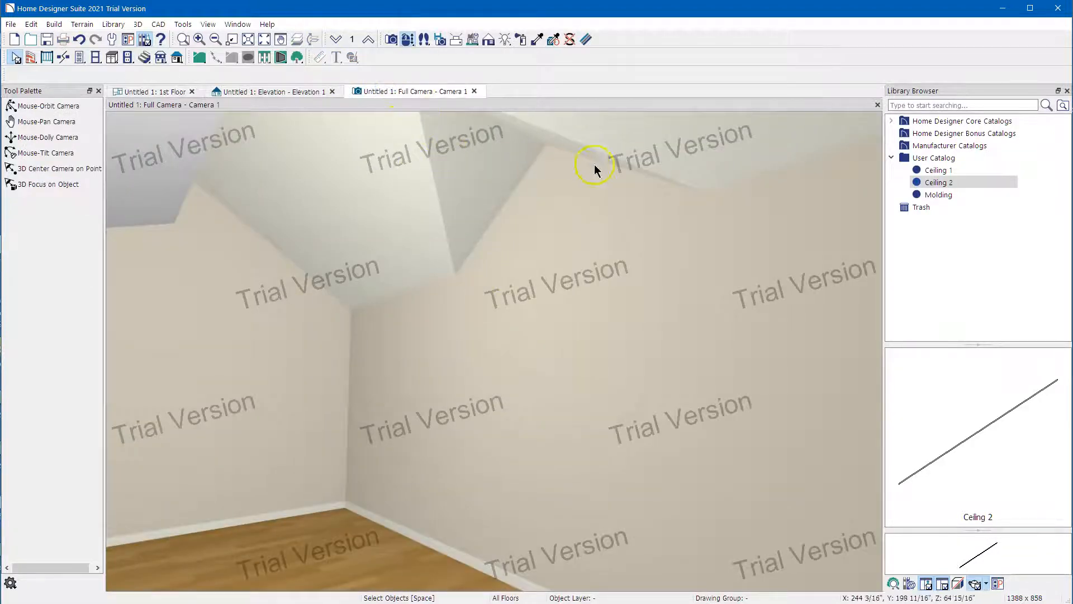
middle_drag(570, 186, 560, 253)
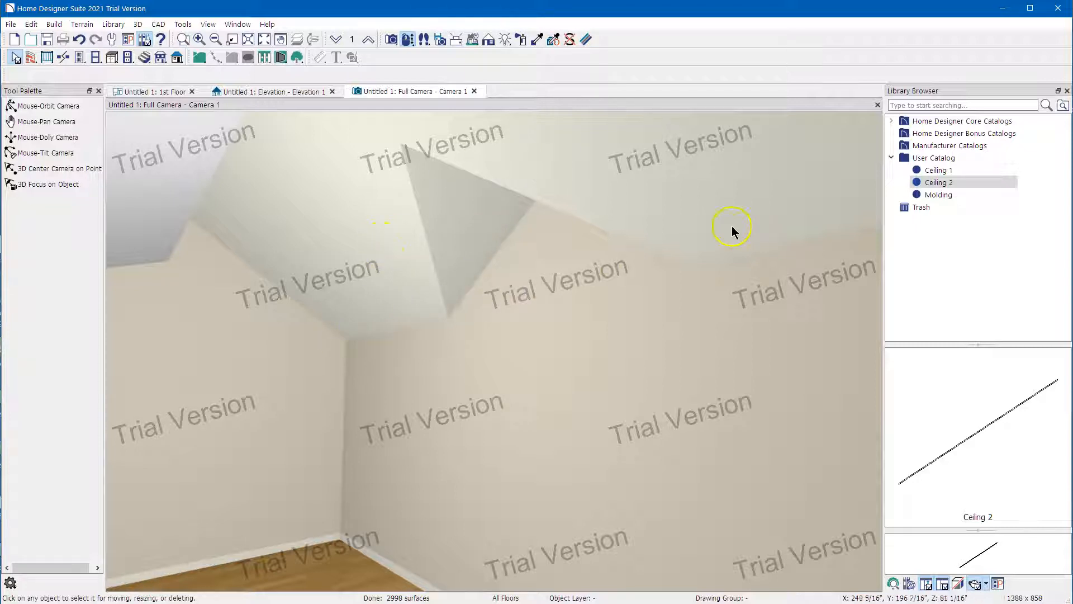
key(ctrl+z)
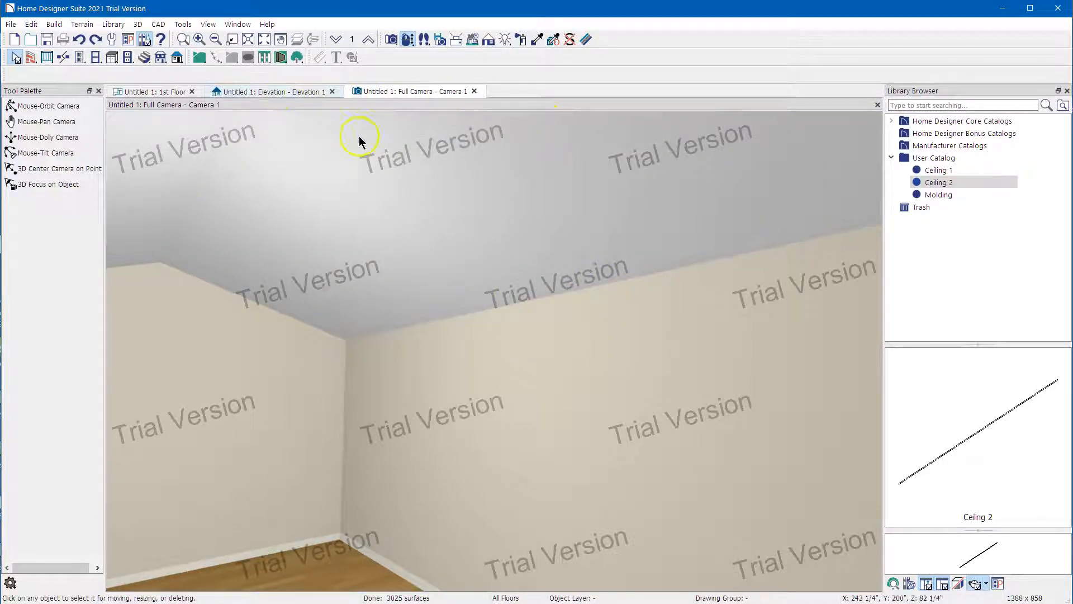
Step: Set the height of the soffit's Ceiling 2 molding profile to 60"
click(406, 226)
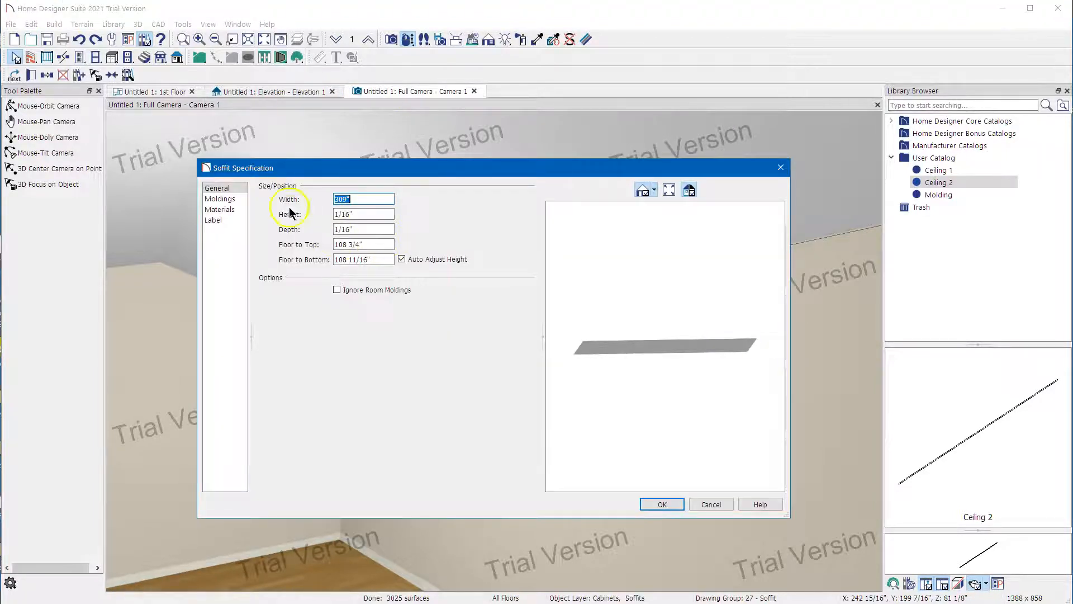
click(236, 199)
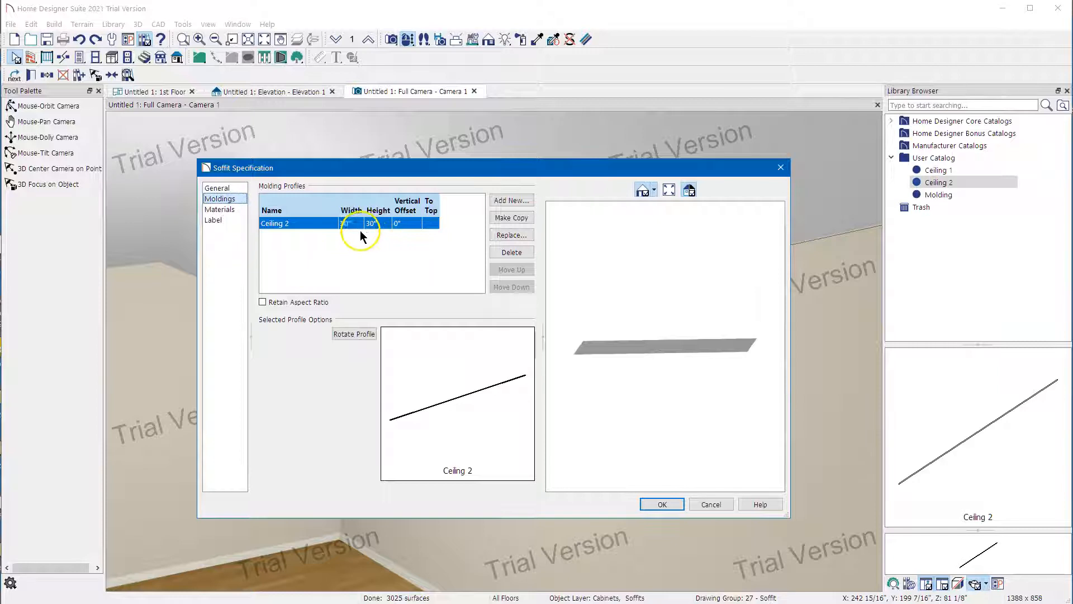
click(377, 224)
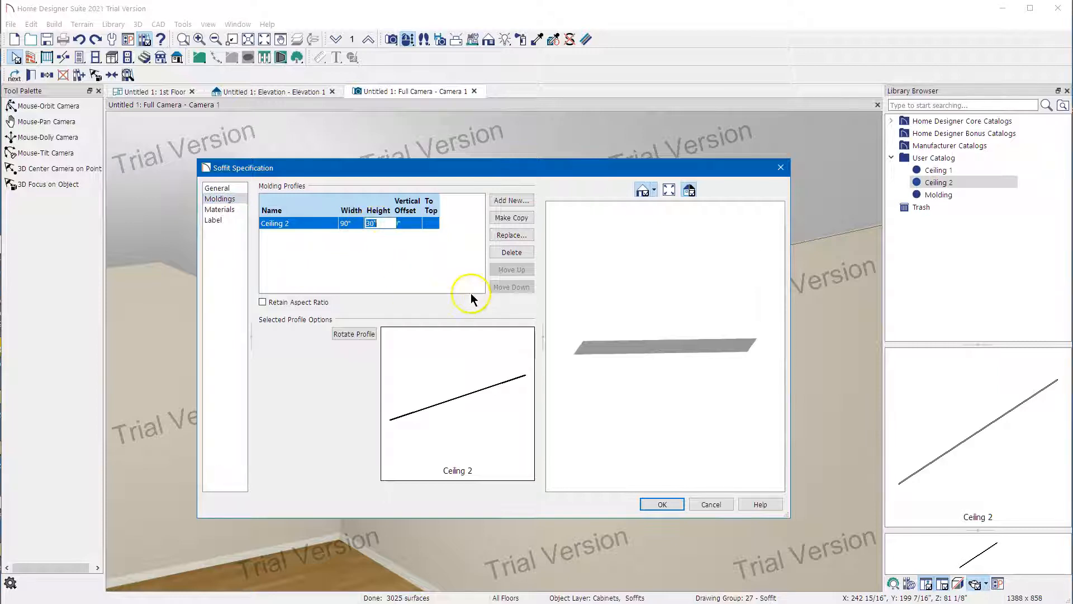
text(60)
click(674, 503)
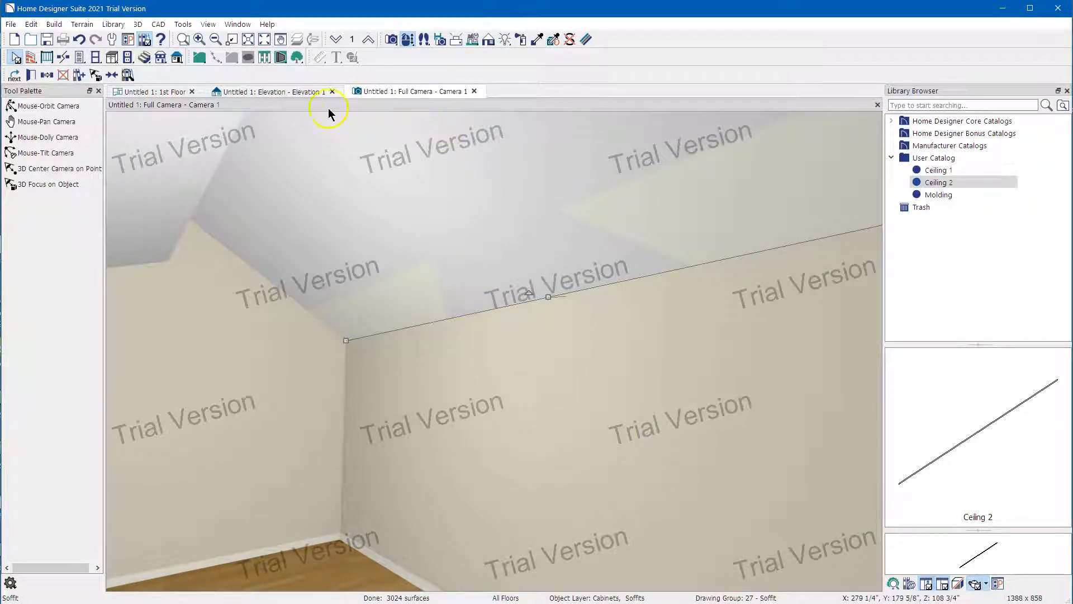
Step: Check the steeper molding's lower end in the Elevation 1 view and lower its soffit's Floor to Bottom height by 1/16" in Camera 1
click(288, 93)
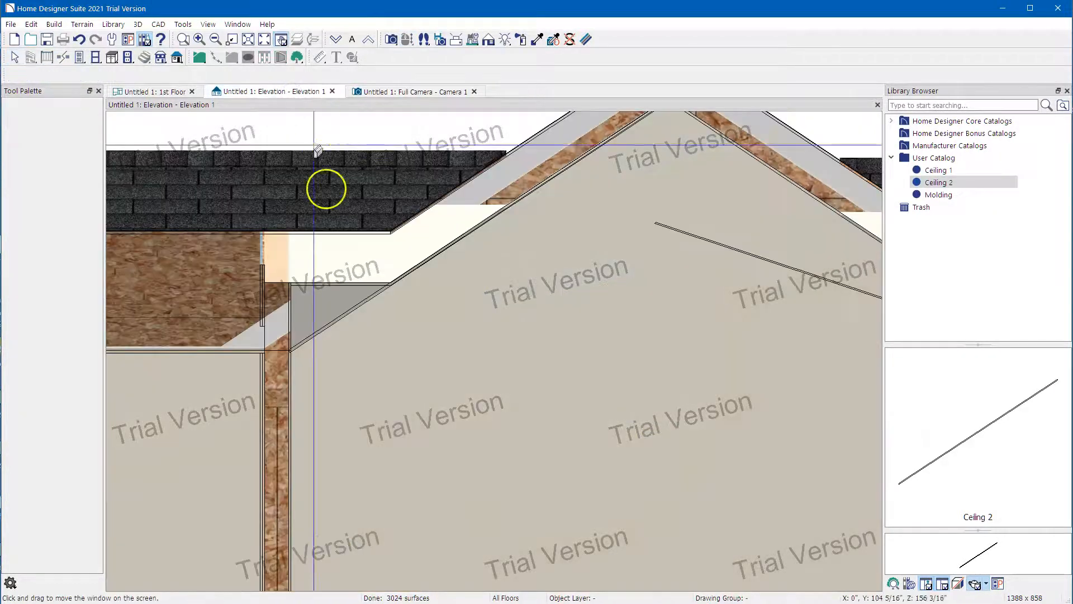
scroll(340, 373, up, 5)
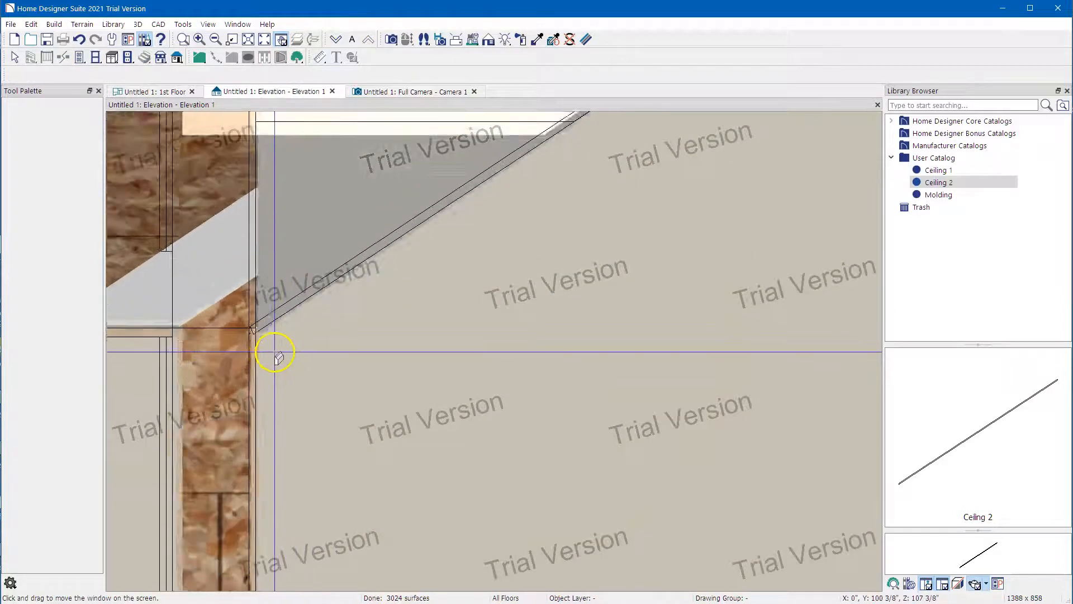
scroll(257, 331, up, 5)
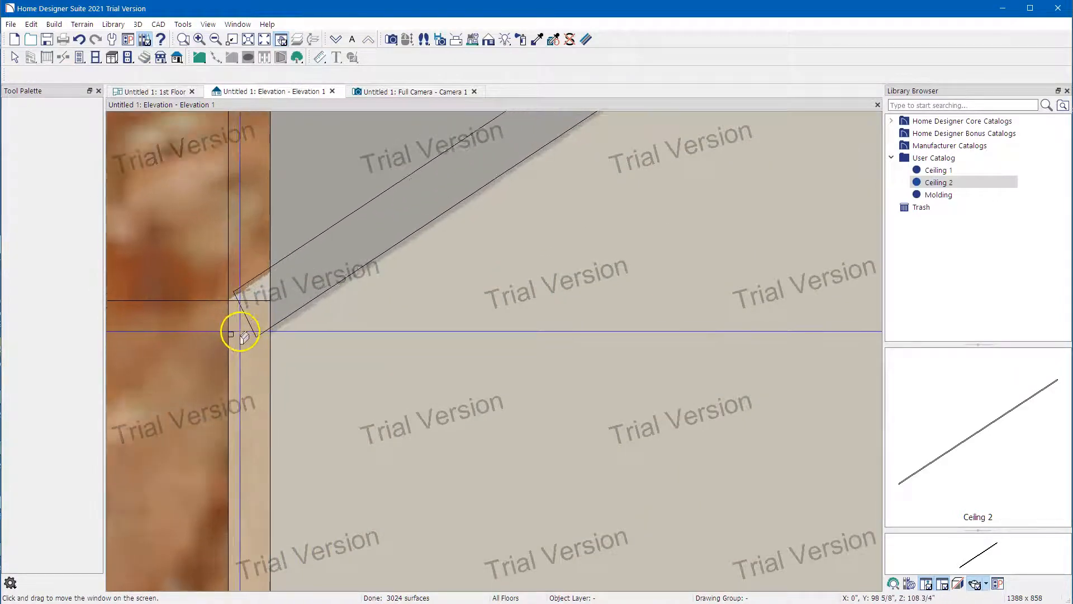
scroll(241, 333, up, 3)
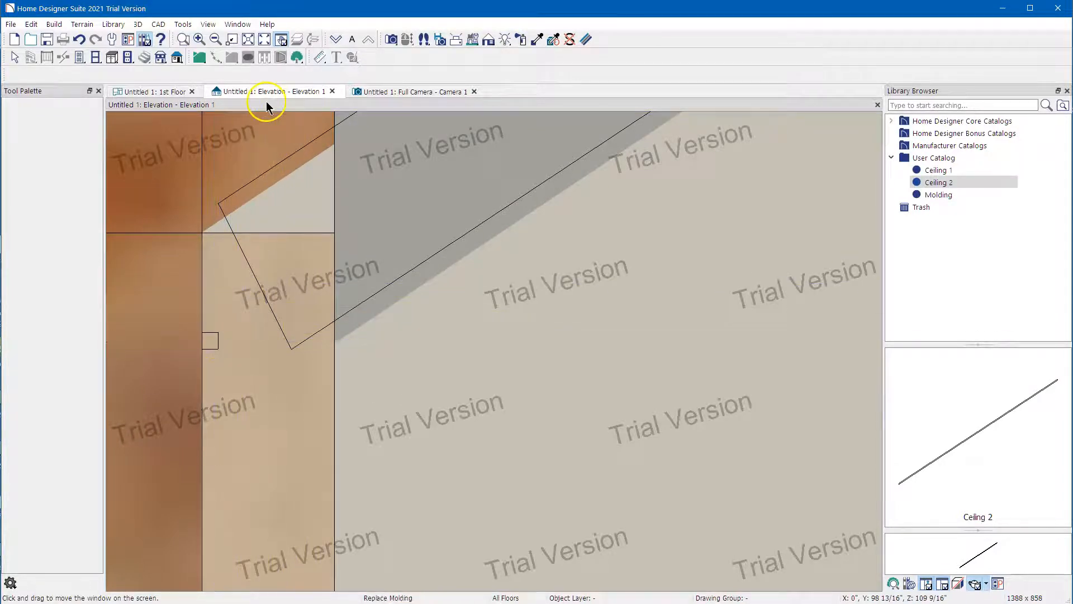
click(401, 92)
double_click(448, 237)
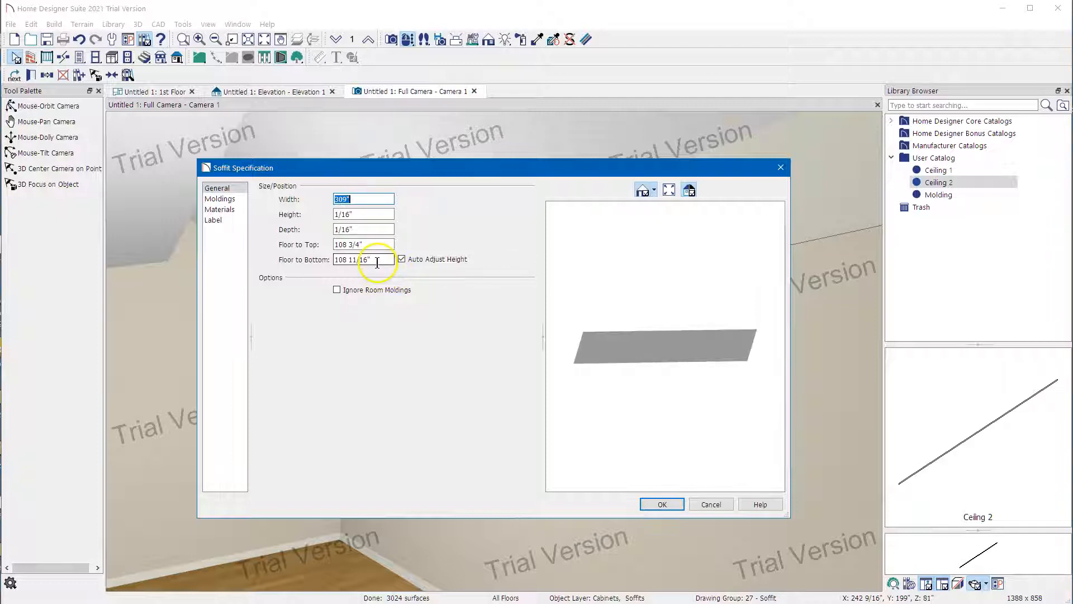
click(377, 261)
text(-1/16)
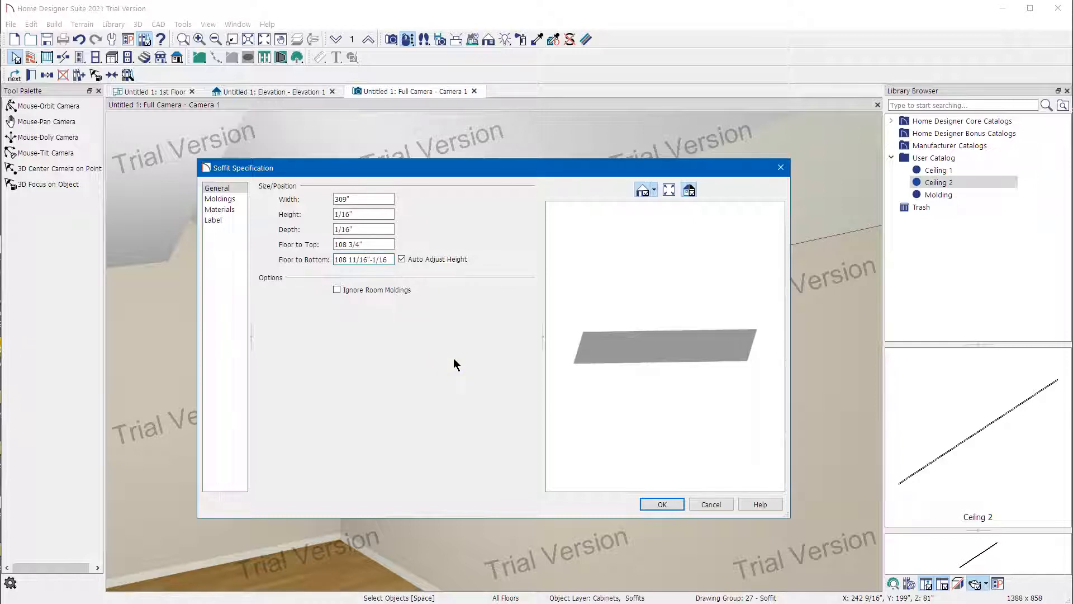
key(Return)
click(478, 305)
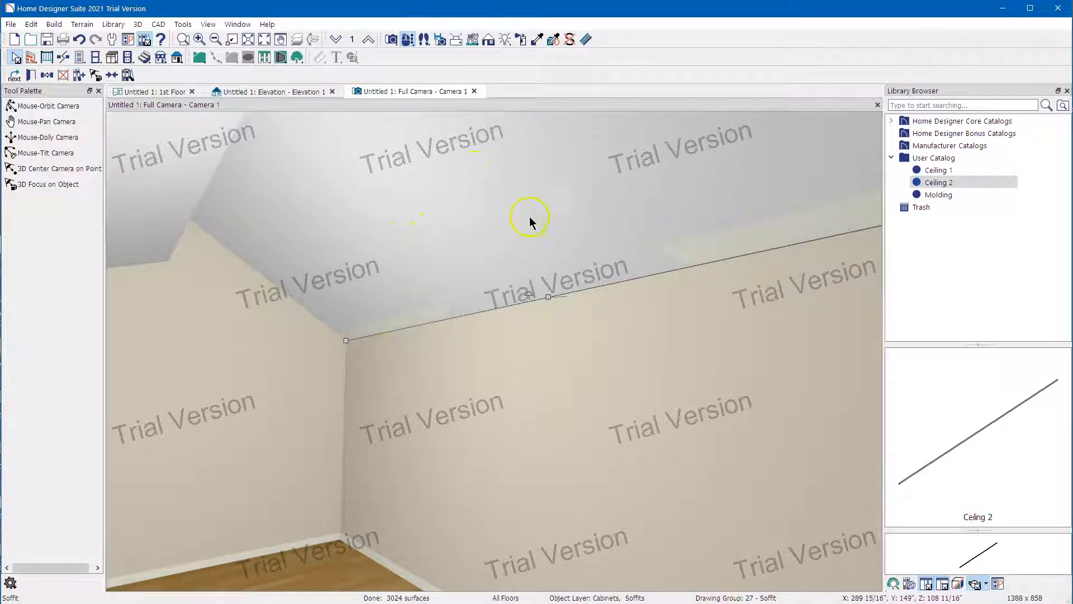
Step: Try to lower the same soffit's Floor to Bottom height by a further 1/32"
click(471, 190)
double_click(468, 194)
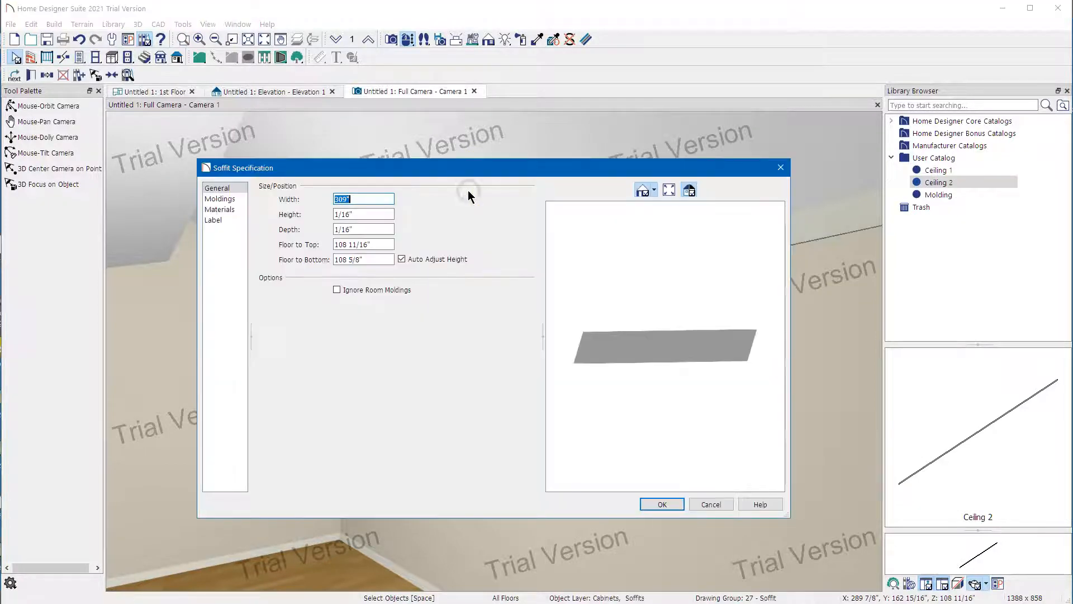
click(377, 261)
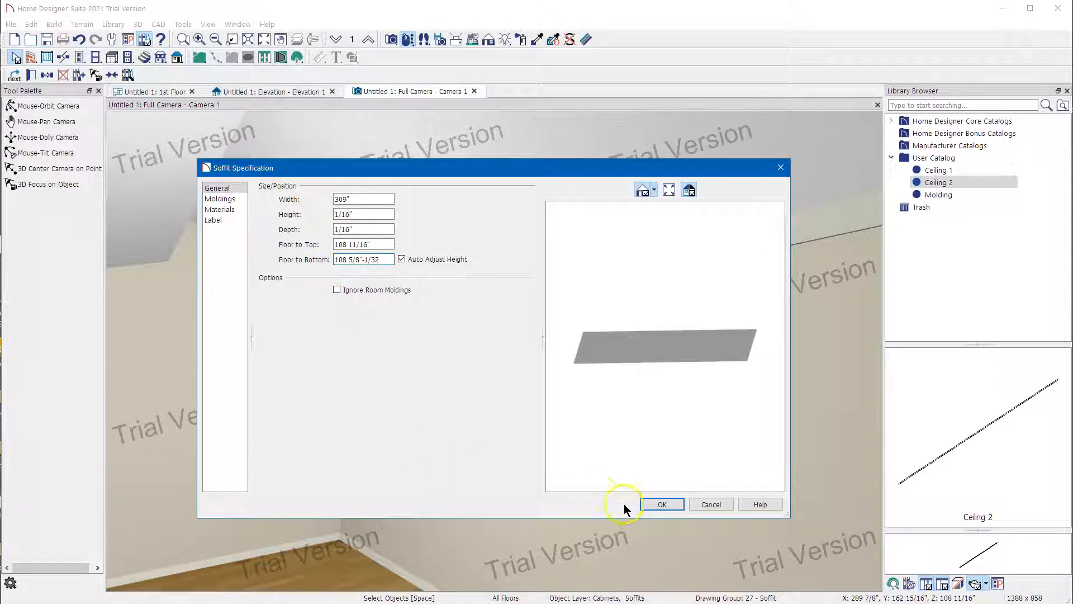
click(659, 504)
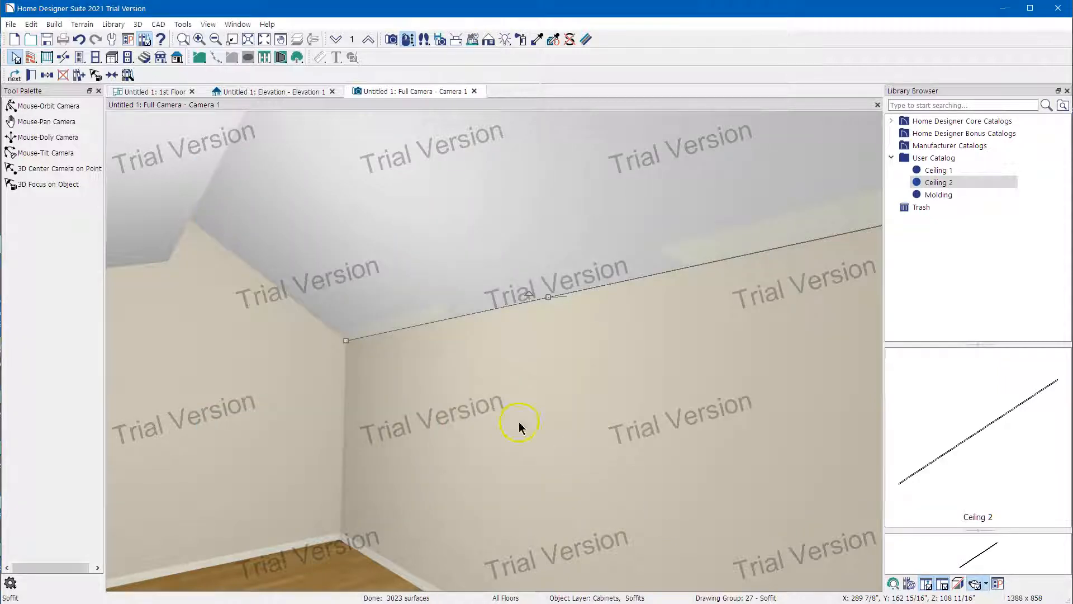
Step: Lower the steeper ceiling soffit's Floor to Bottom height by 1/16"
double_click(467, 266)
click(369, 259)
text(-1/16)
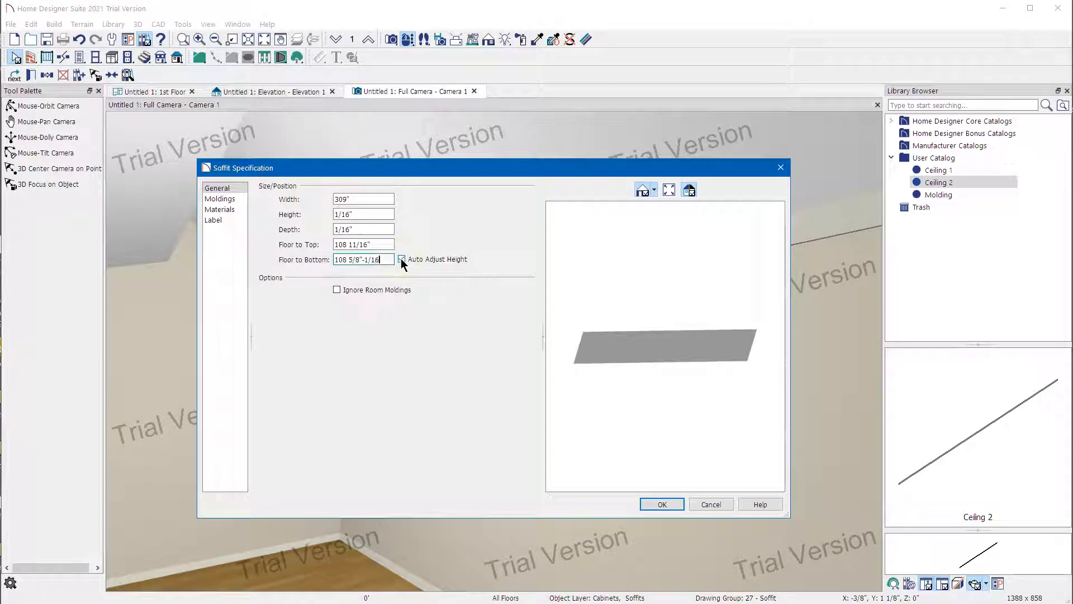
click(390, 285)
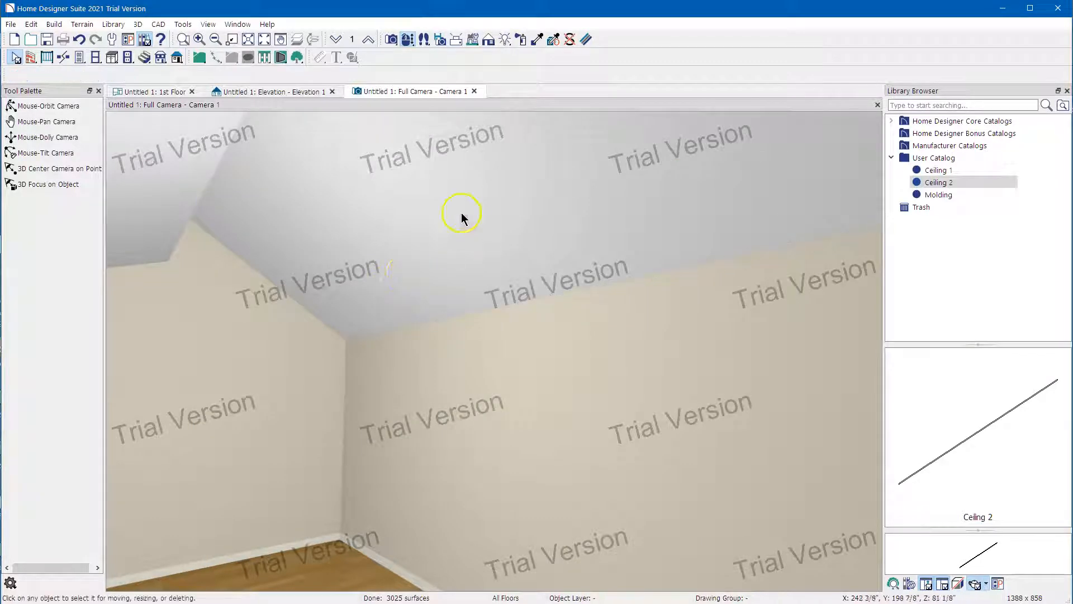
Step: Inspect the steeper molding's lower end and its fit at the ridge in the Elevation 1 view
click(291, 92)
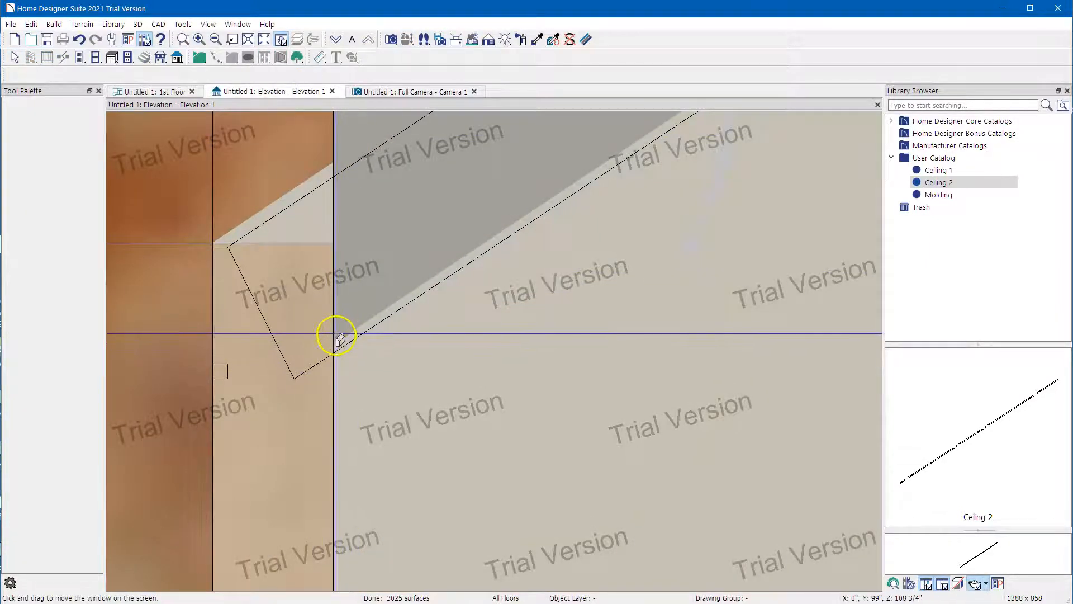
mouse_move(338, 347)
mouse_down()
mouse_move(322, 375)
mouse_move(272, 399)
mouse_move(236, 443)
mouse_move(188, 463)
mouse_up()
scroll(183, 458, down, 3)
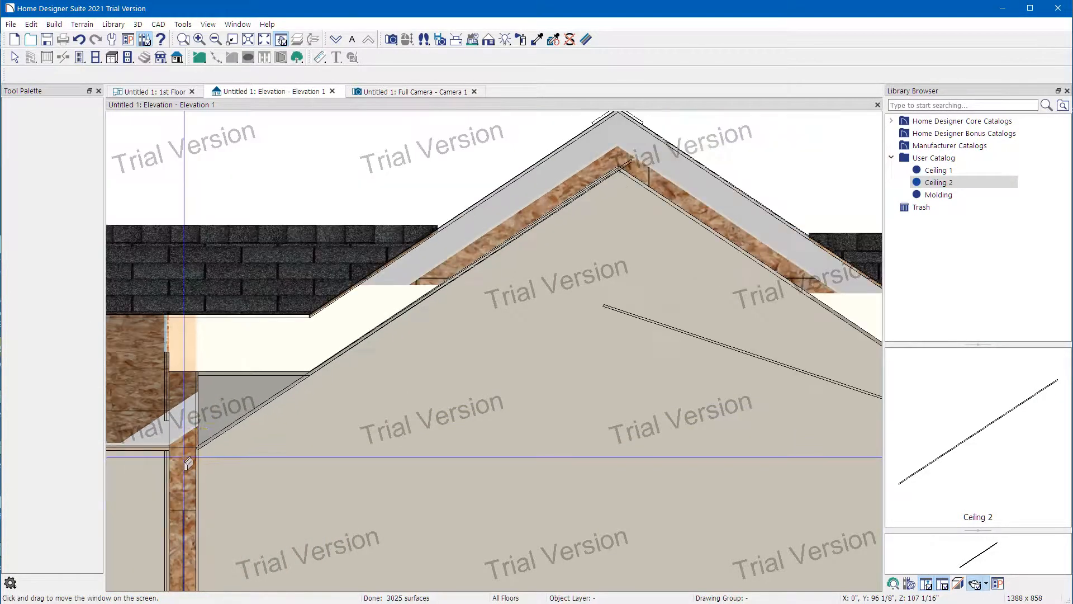
scroll(623, 154, up, 3)
scroll(627, 126, up, 4)
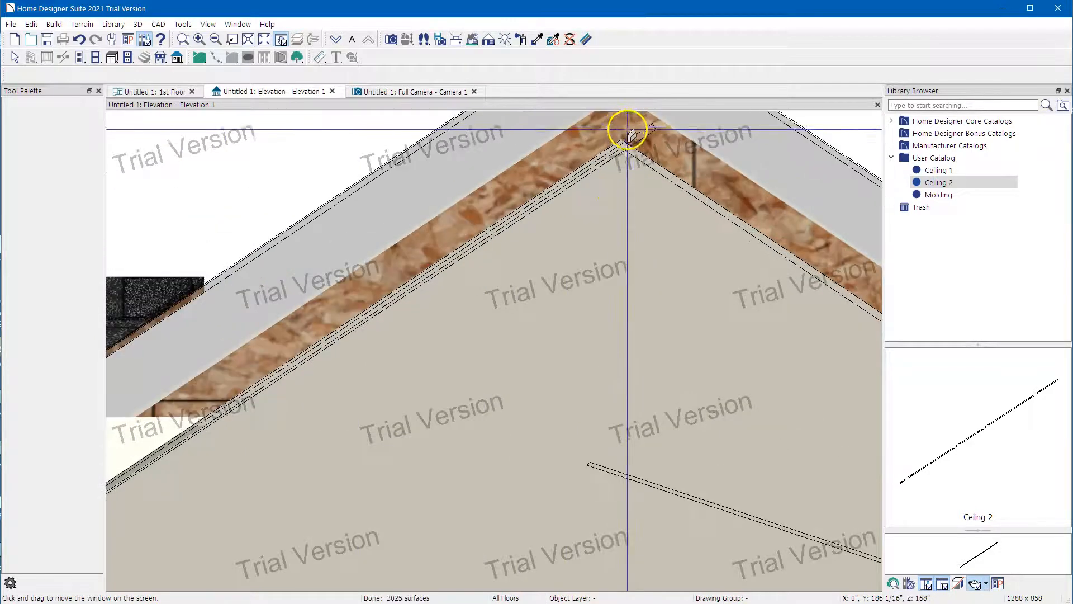
scroll(609, 178, up, 3)
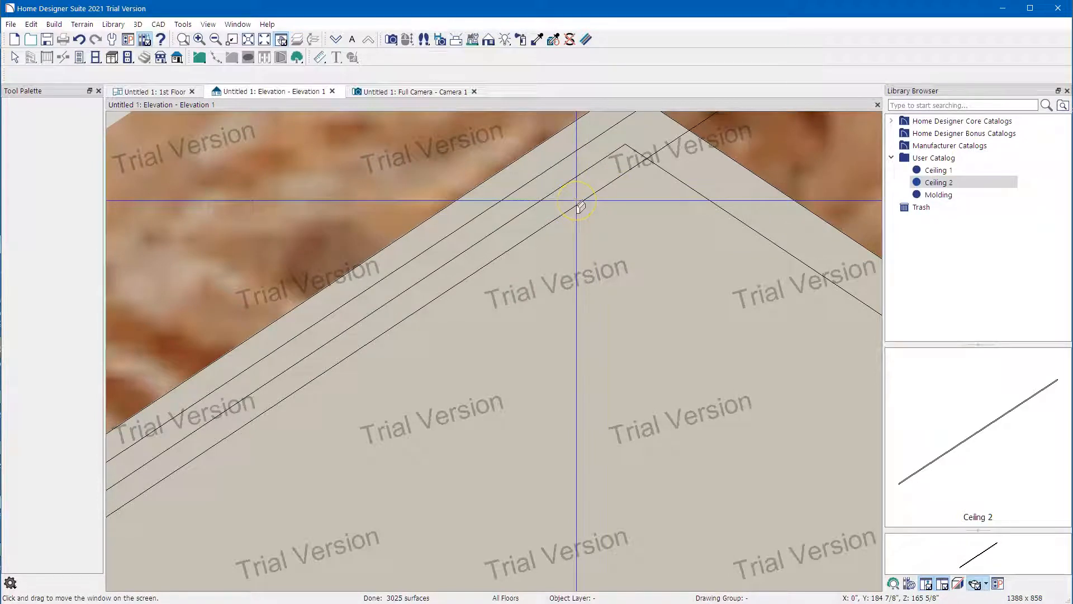
Step: In Camera 1, set the height of the soffit's Ceiling 2 molding profile to 60 1/4"
click(384, 91)
double_click(427, 229)
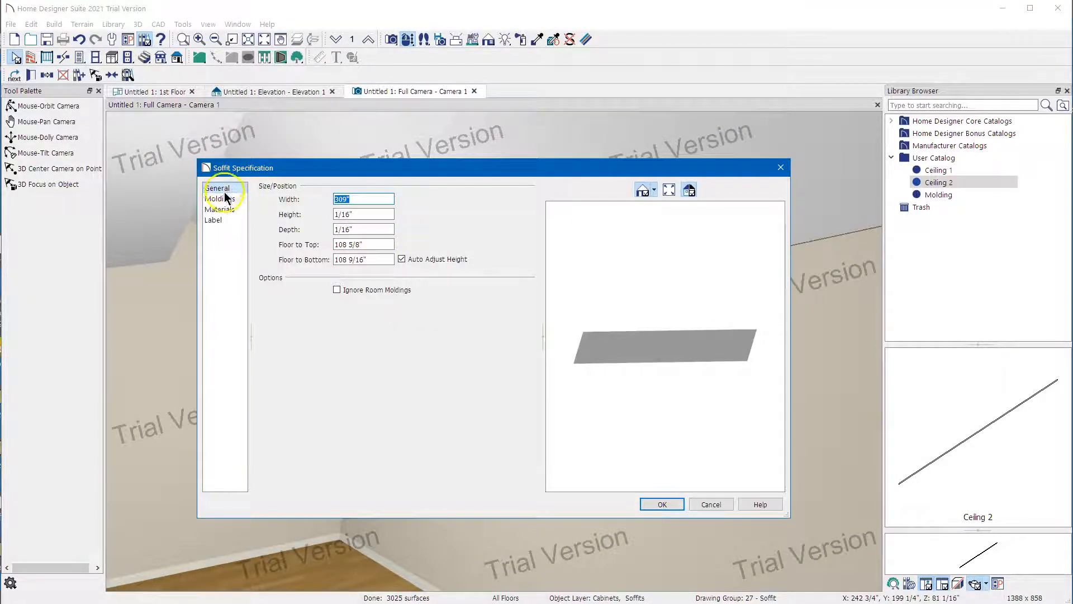
click(223, 200)
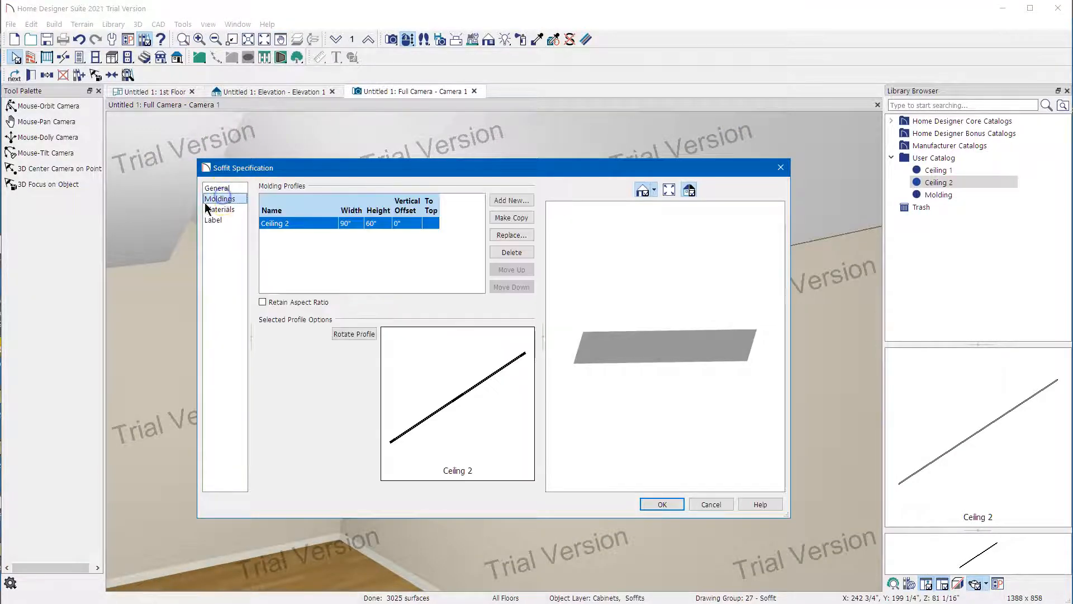
click(385, 224)
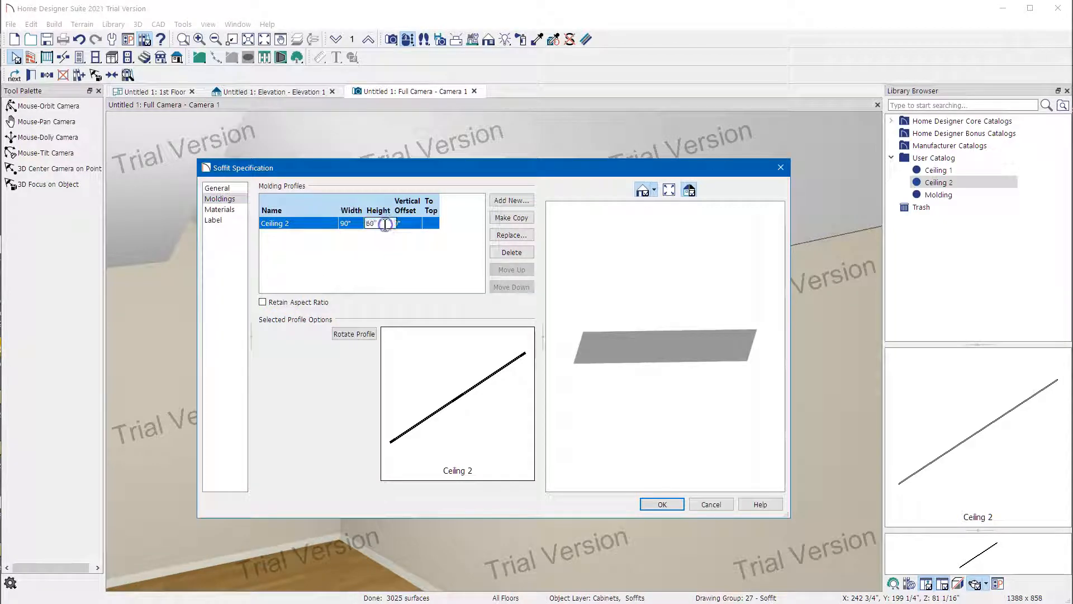
text(+)
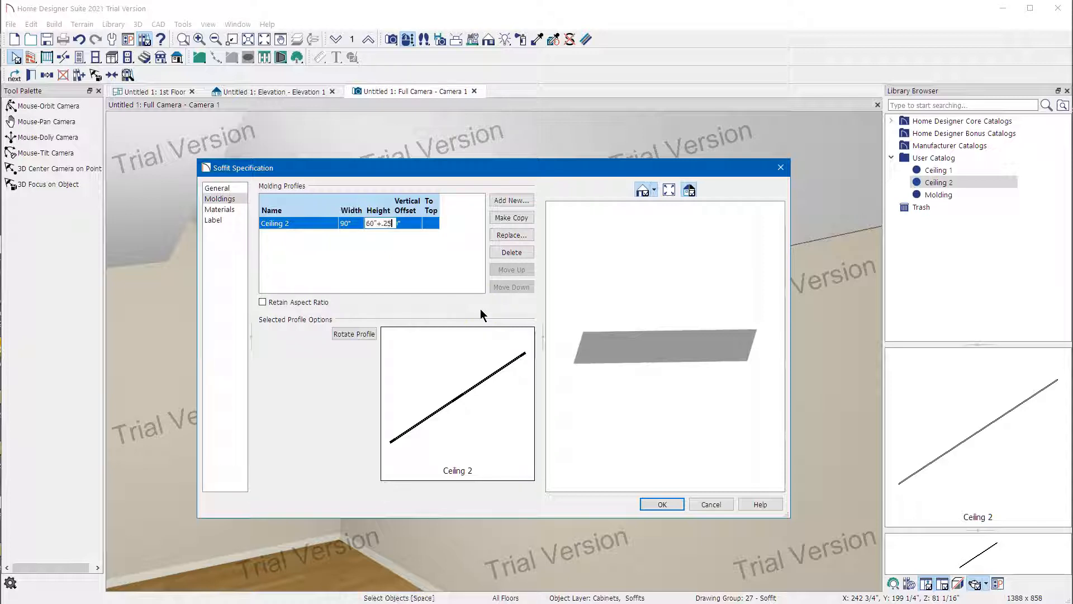
text(.25)
key(Return)
click(562, 362)
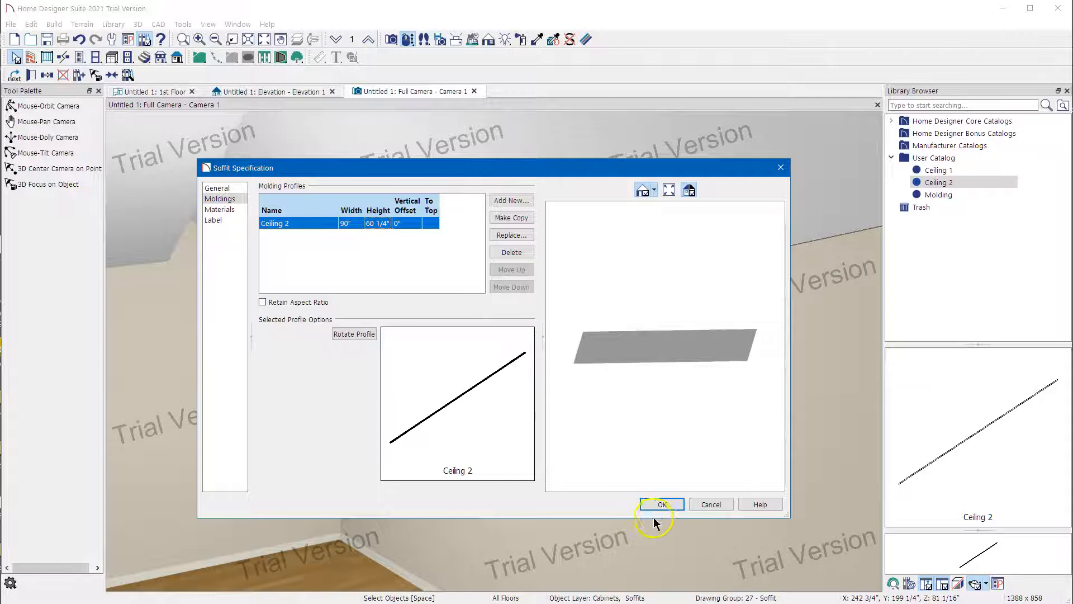
click(658, 506)
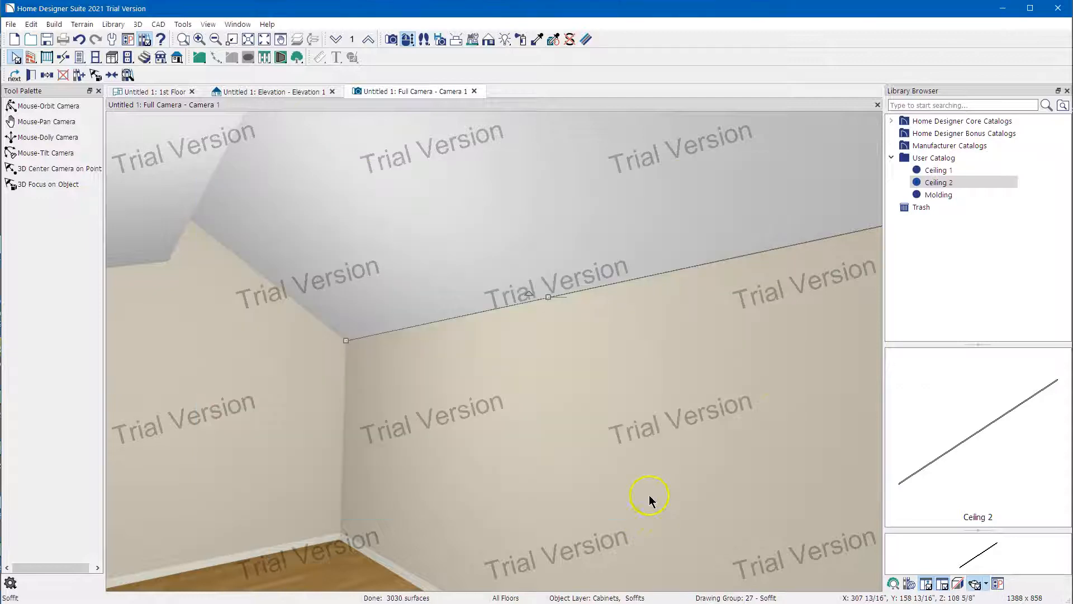
Step: Examine how the Ceiling 2 molding follows the roof slope at the ridge and at the wall in the Elevation 1 view
click(287, 93)
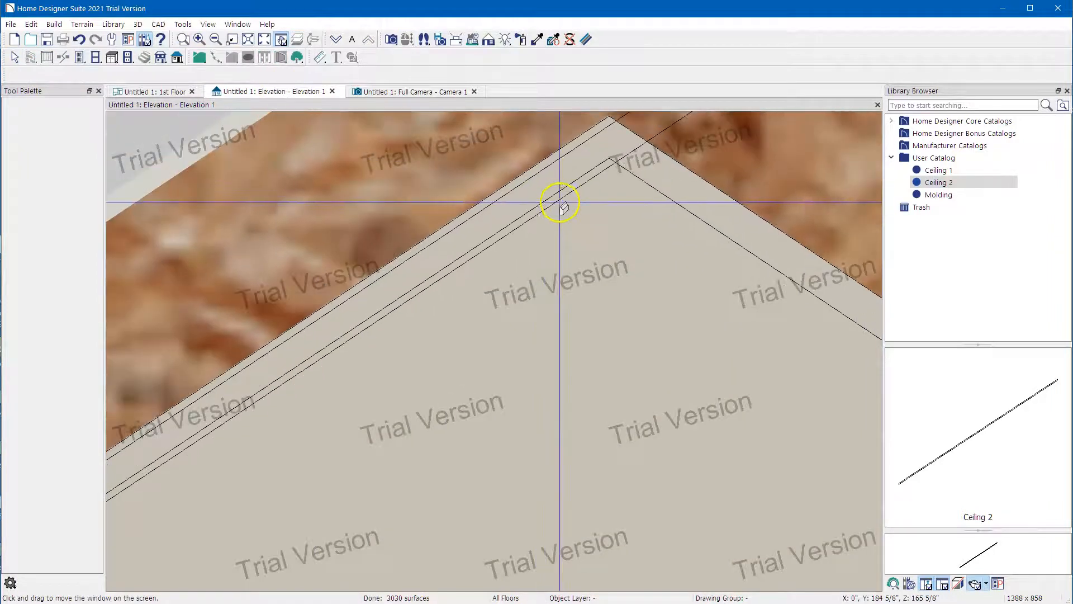
scroll(563, 207, down, 4)
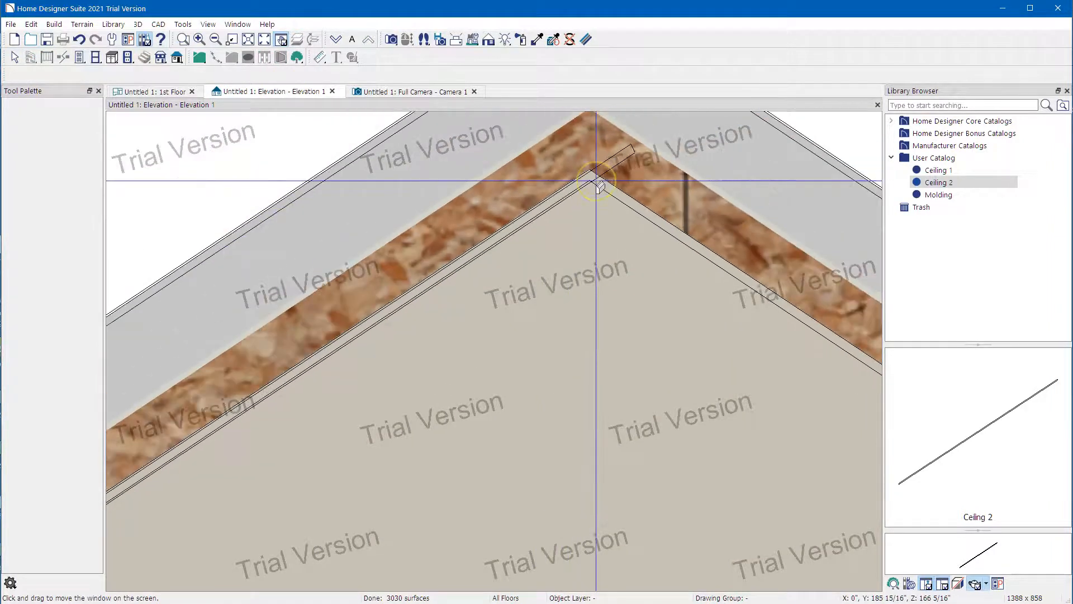
scroll(594, 184, down, 4)
click(232, 409)
scroll(232, 408, up, 5)
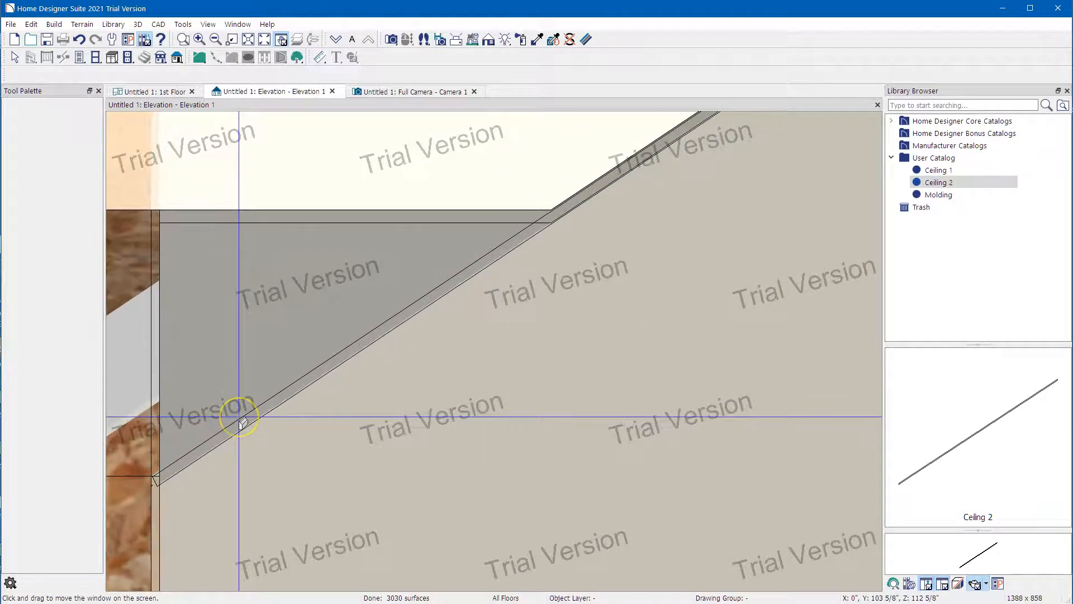
scroll(241, 423, down, 5)
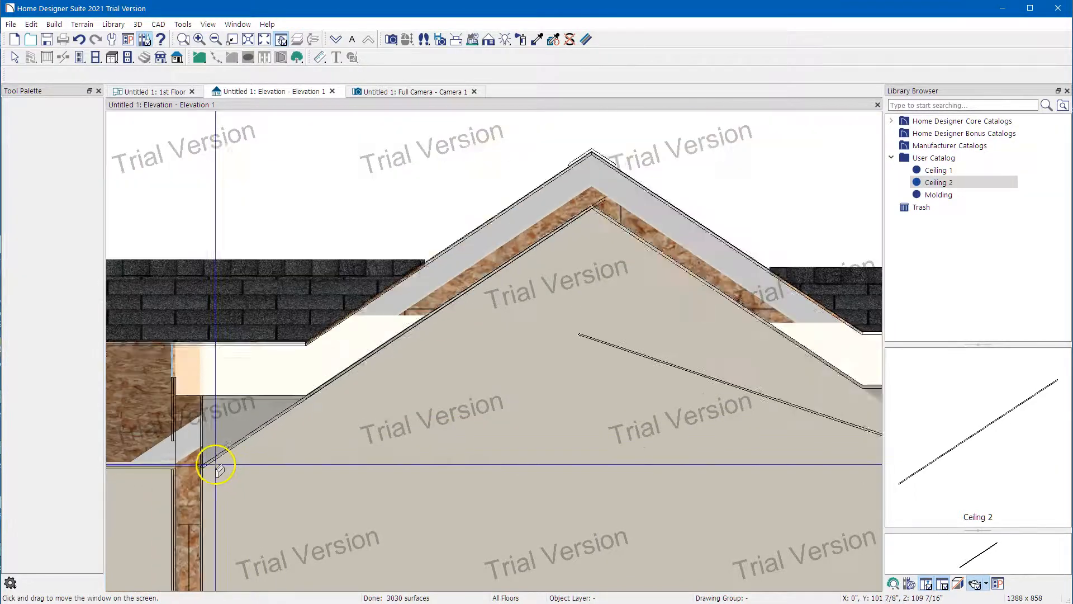
scroll(474, 286, up, 5)
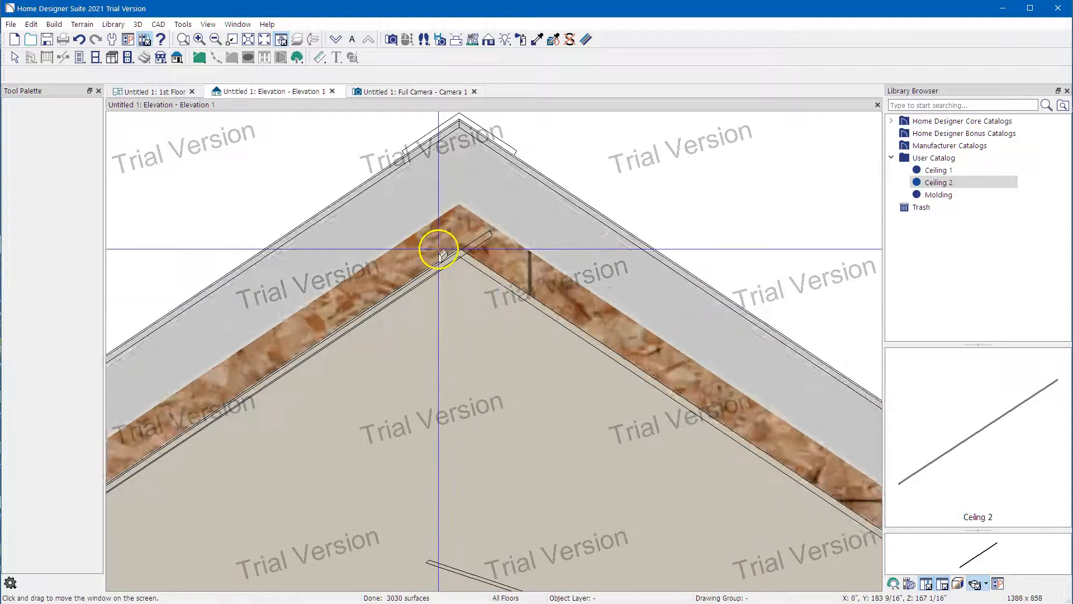
scroll(452, 258, up, 3)
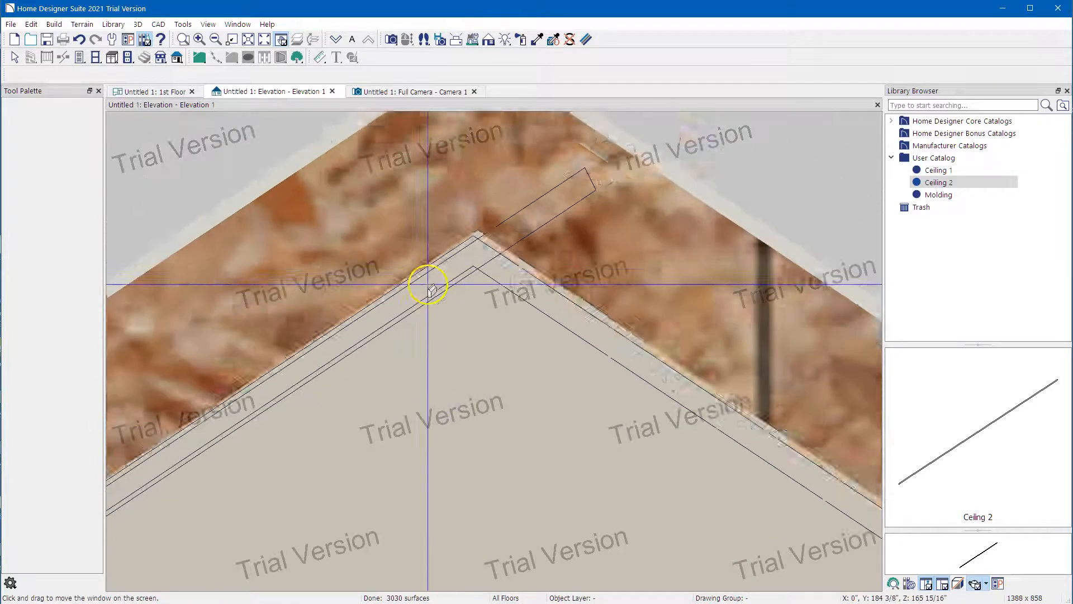
scroll(432, 290, down, 2)
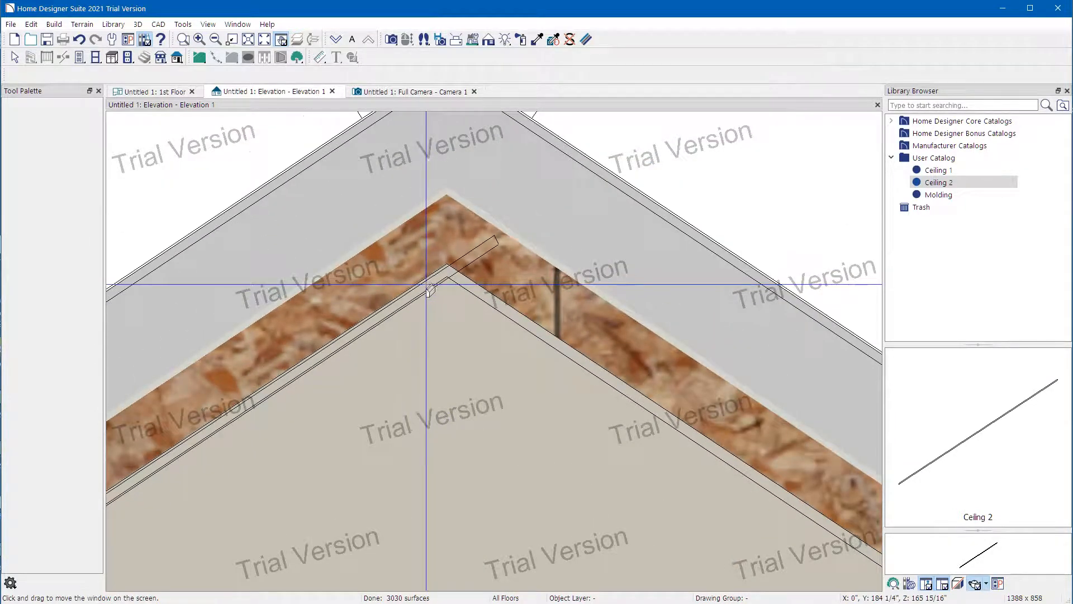
scroll(428, 290, down, 4)
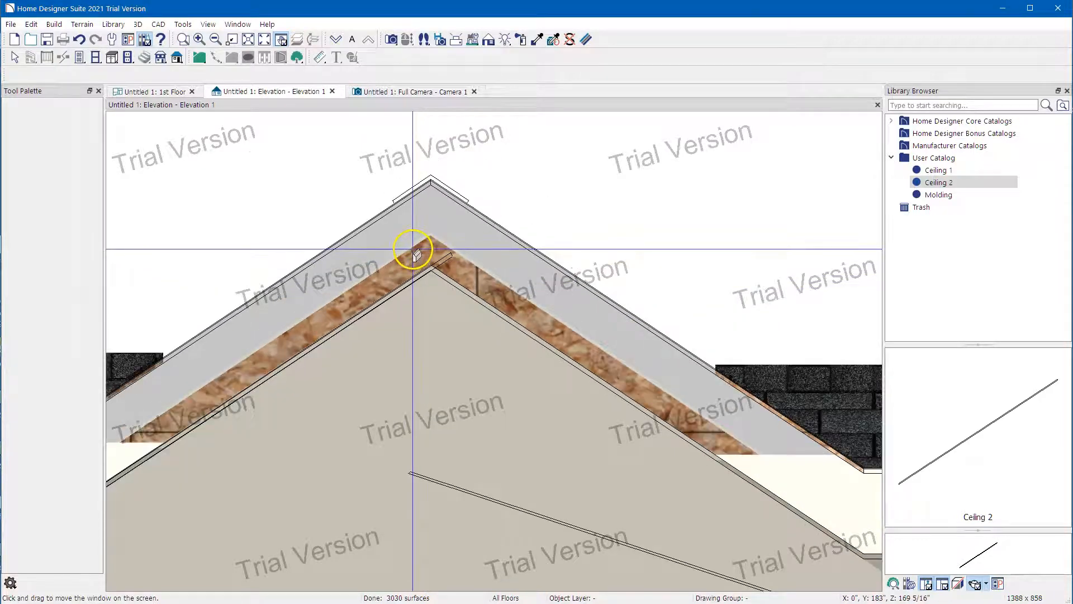
scroll(415, 241, down, 1)
scroll(419, 229, down, 1)
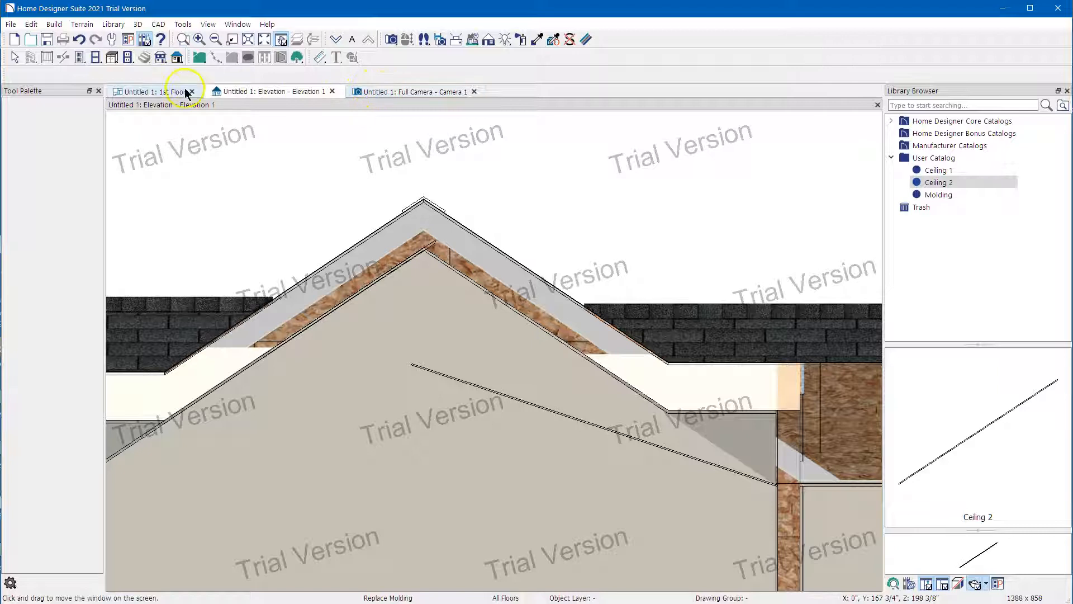
Step: In the 1st Floor plan, select the soffit along the large room's lower wall and adjust its right end at the inside corner
click(155, 93)
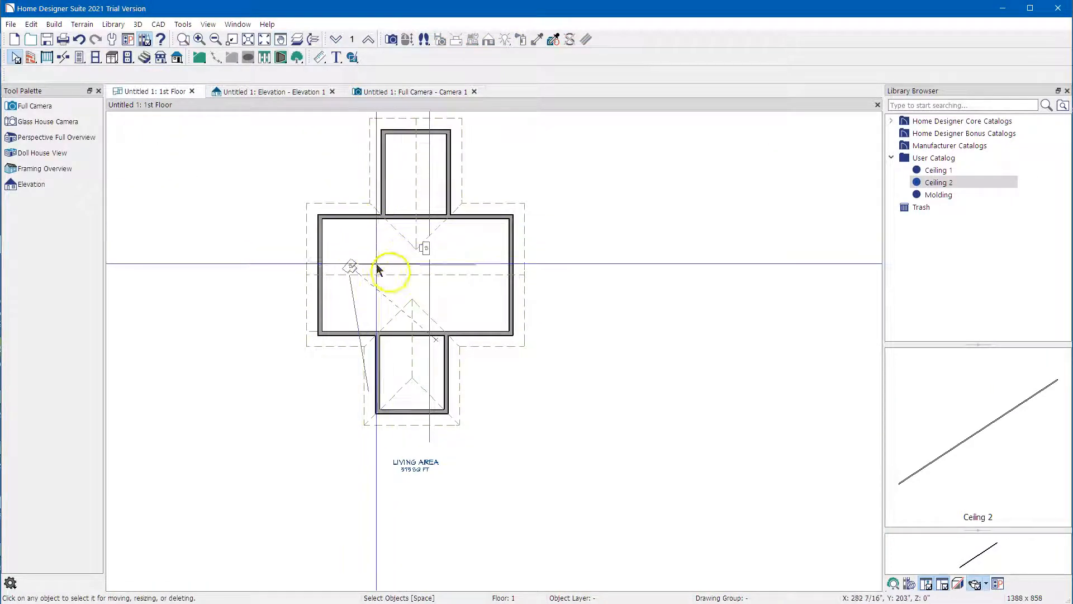
click(456, 336)
scroll(457, 330, up, 1)
scroll(457, 329, up, 5)
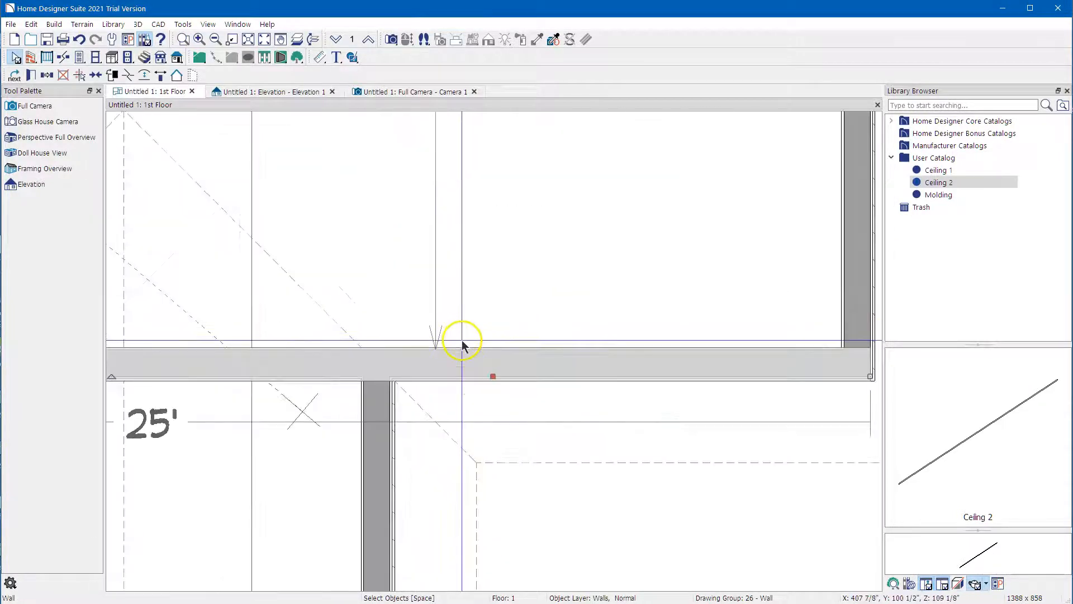
click(431, 350)
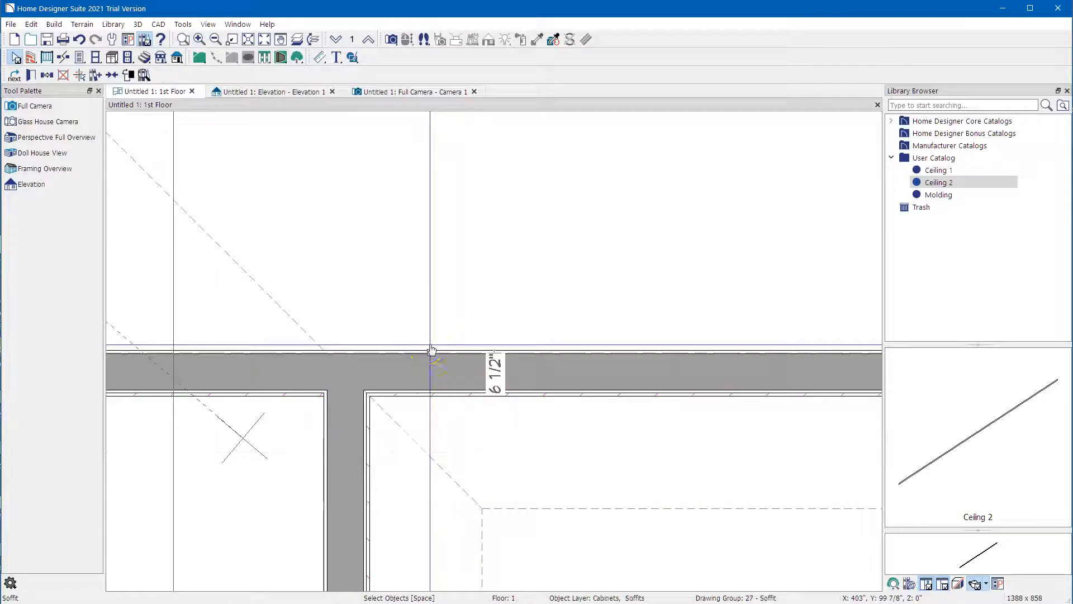
scroll(467, 352, up, 4)
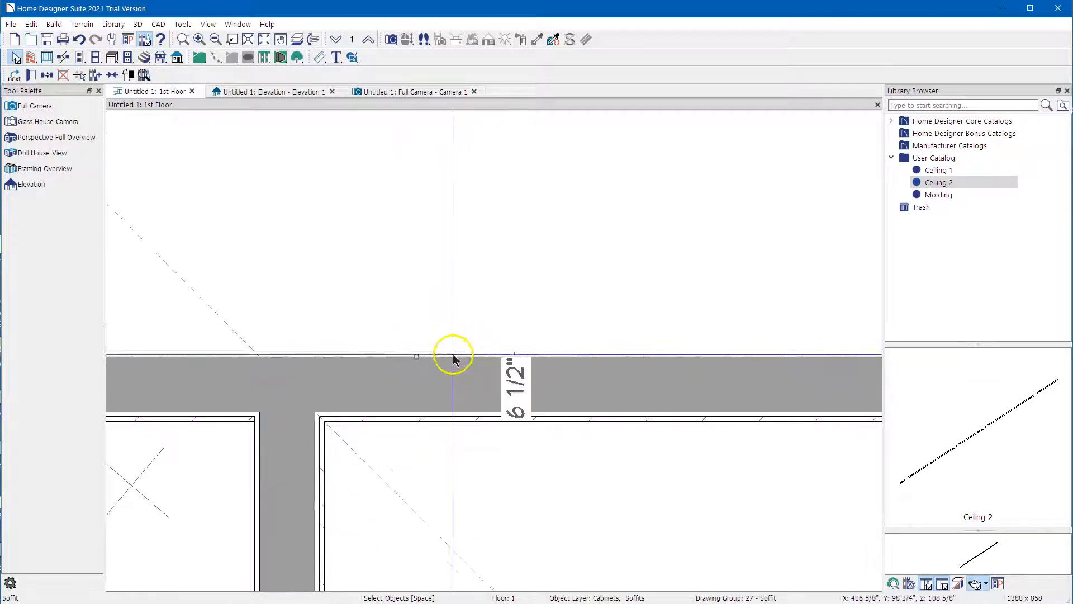
scroll(197, 263, down, 3)
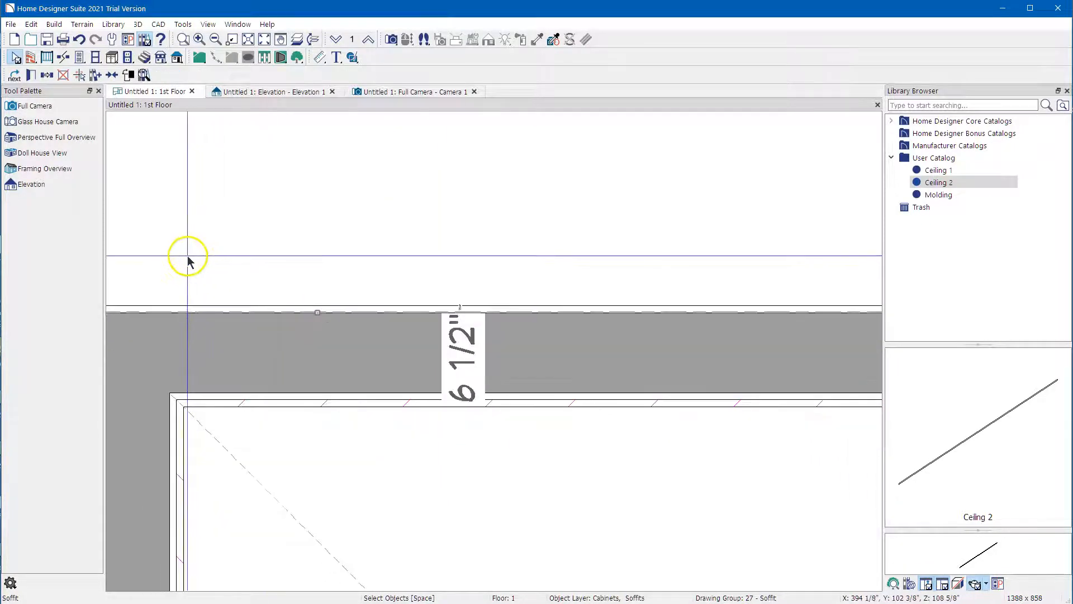
scroll(217, 316, down, 4)
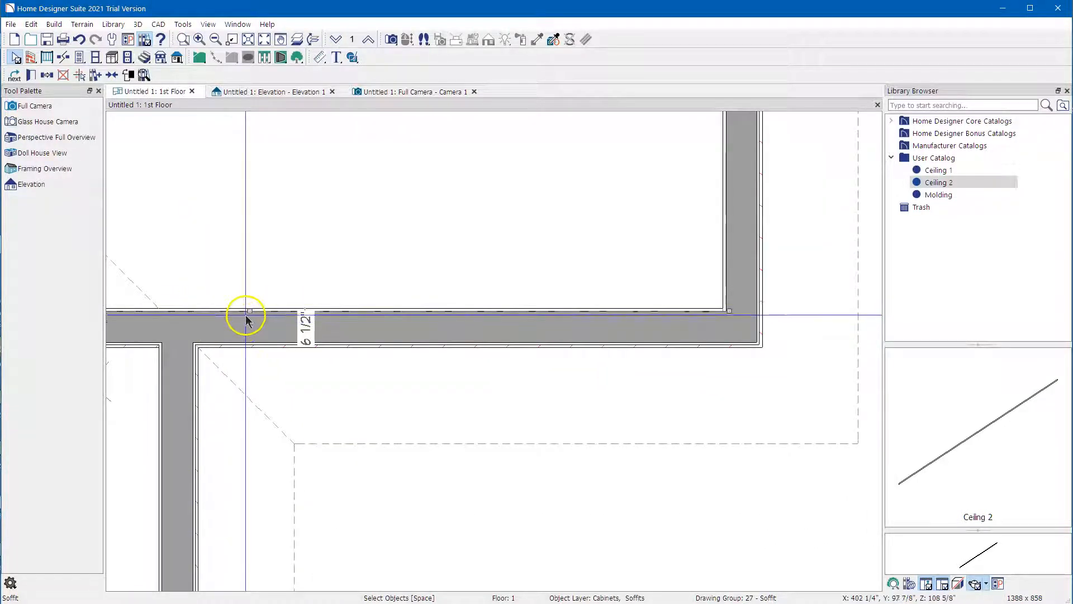
scroll(249, 311, up, 1)
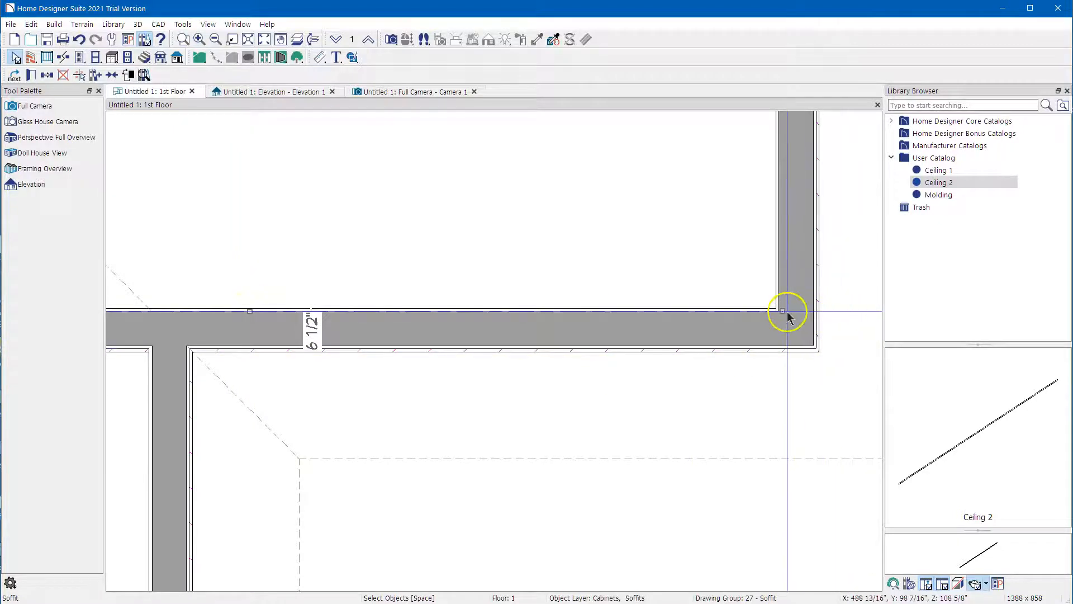
drag(781, 311, 787, 317)
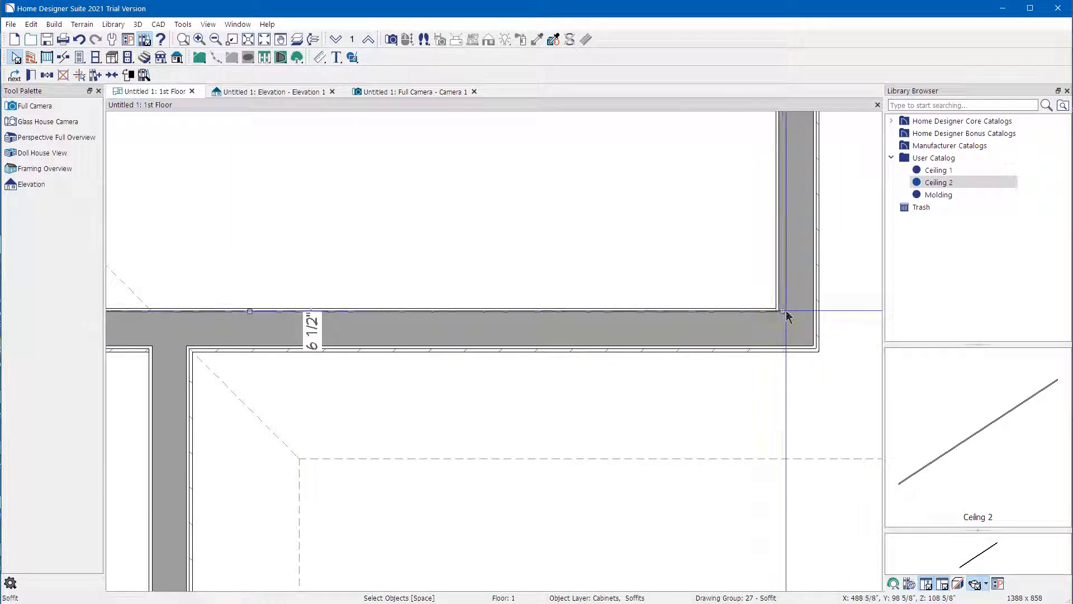
Step: Shorten the soffit's left end, which extends past the exterior wall, back to the room's inside corner
scroll(805, 310, down, 7)
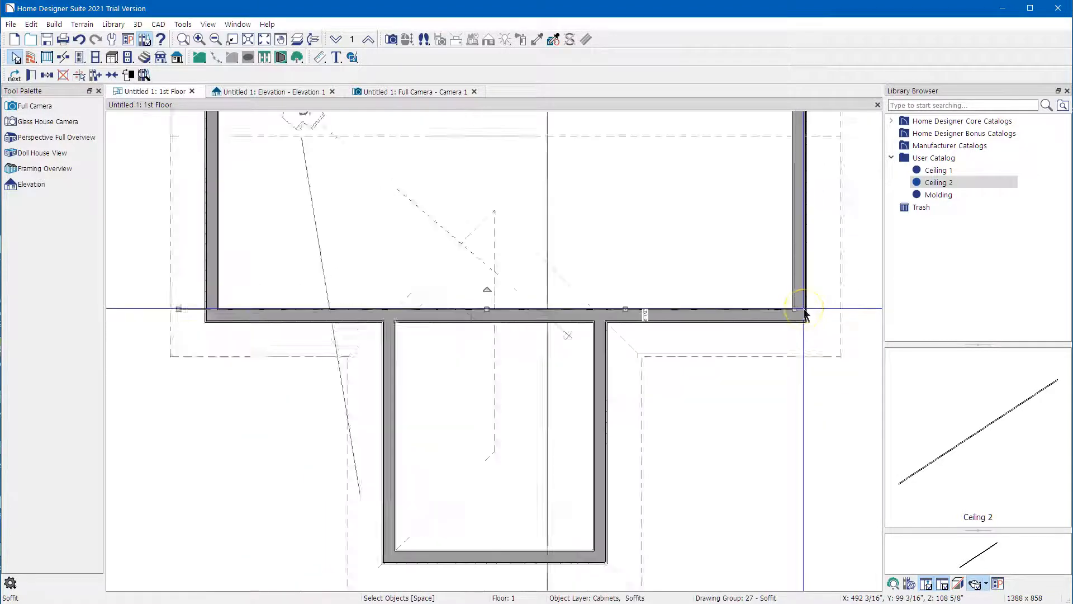
scroll(269, 307, up, 2)
scroll(269, 312, up, 3)
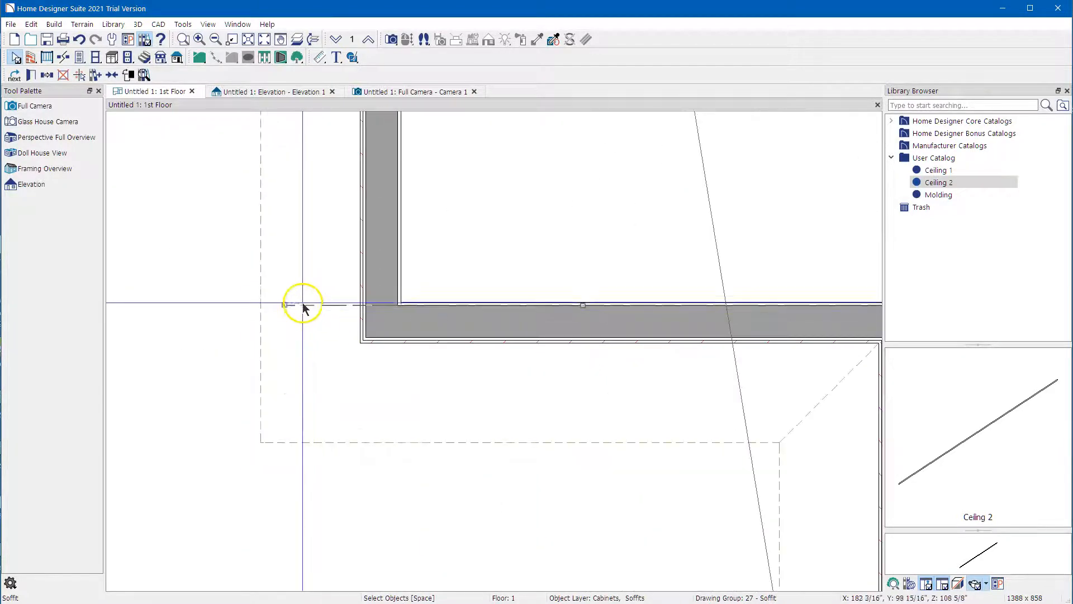
drag(285, 305, 399, 304)
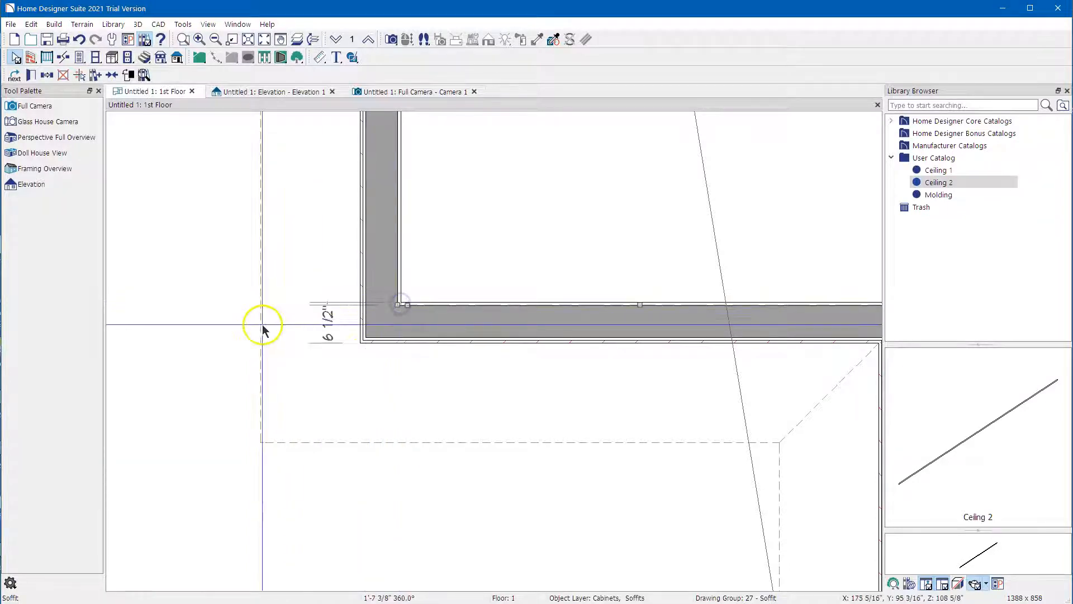
scroll(264, 330, down, 5)
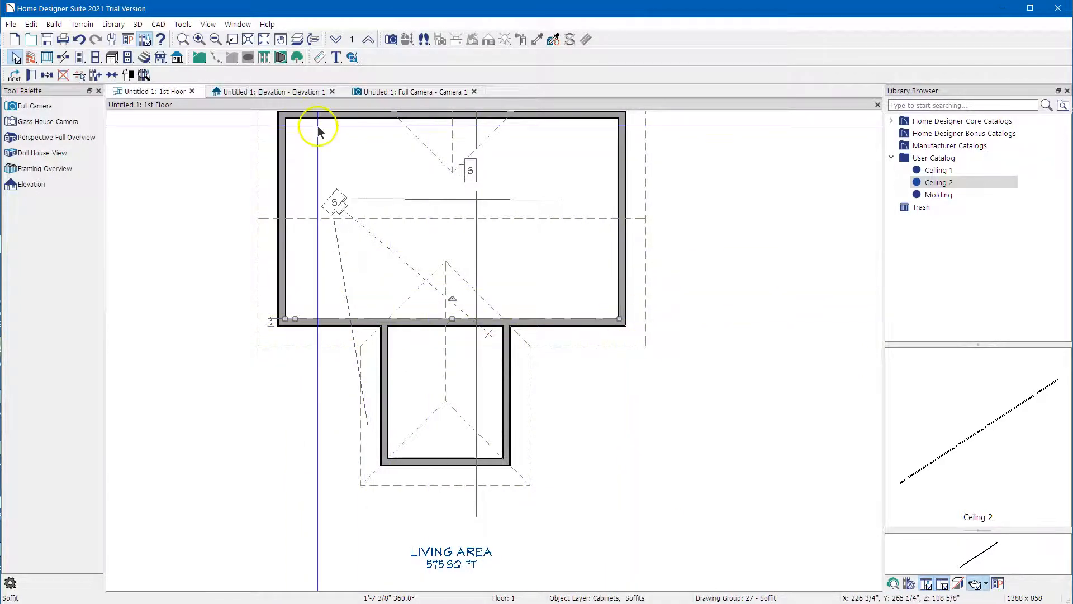
Step: Orbit Camera 1 to view both ceiling slopes and the end wall of the room
click(390, 92)
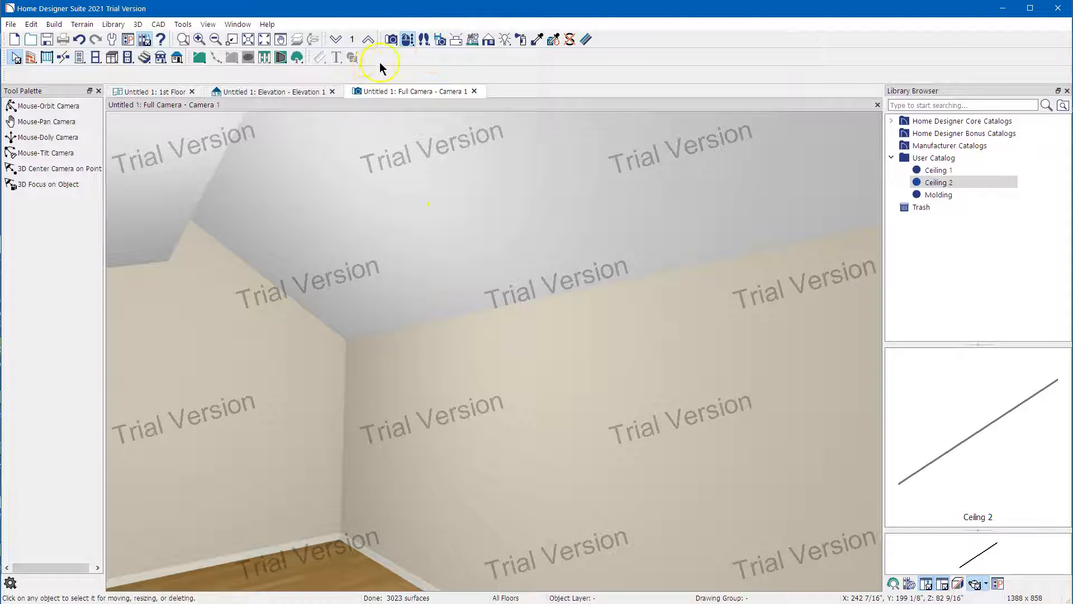
click(406, 40)
drag(455, 232, 628, 257)
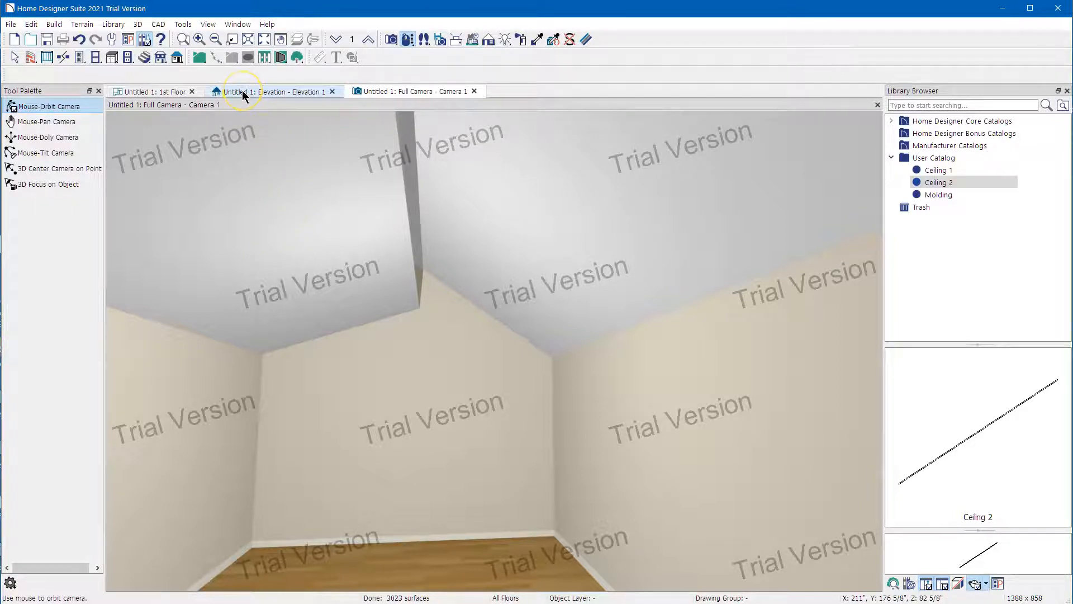
Step: In the 1st Floor plan, select the soffit along the large room's upper wall and delete it
click(155, 92)
click(308, 322)
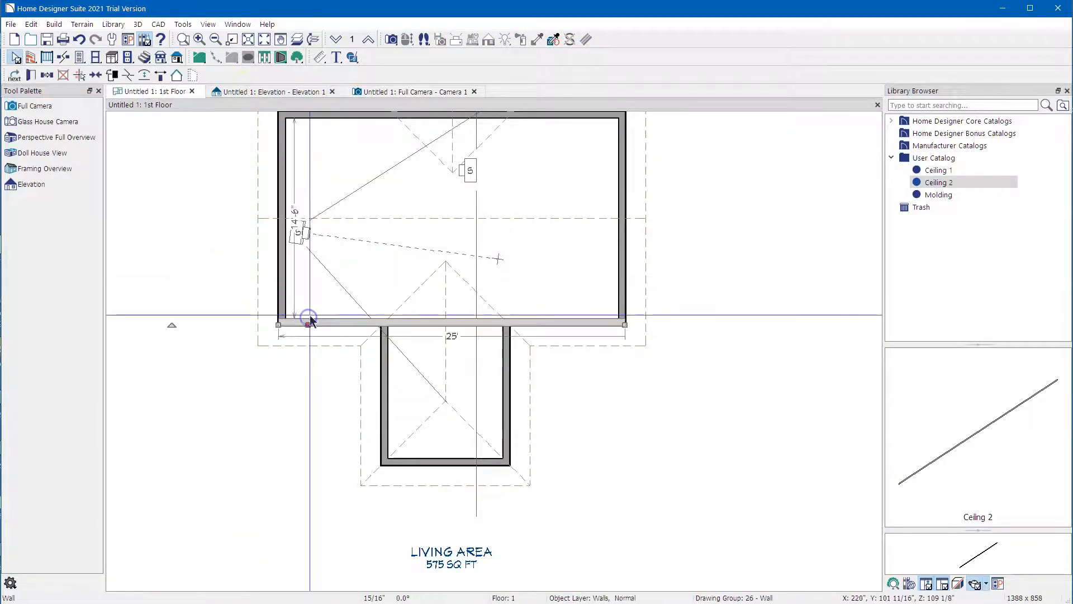
middle_drag(351, 151, 345, 182)
click(357, 147)
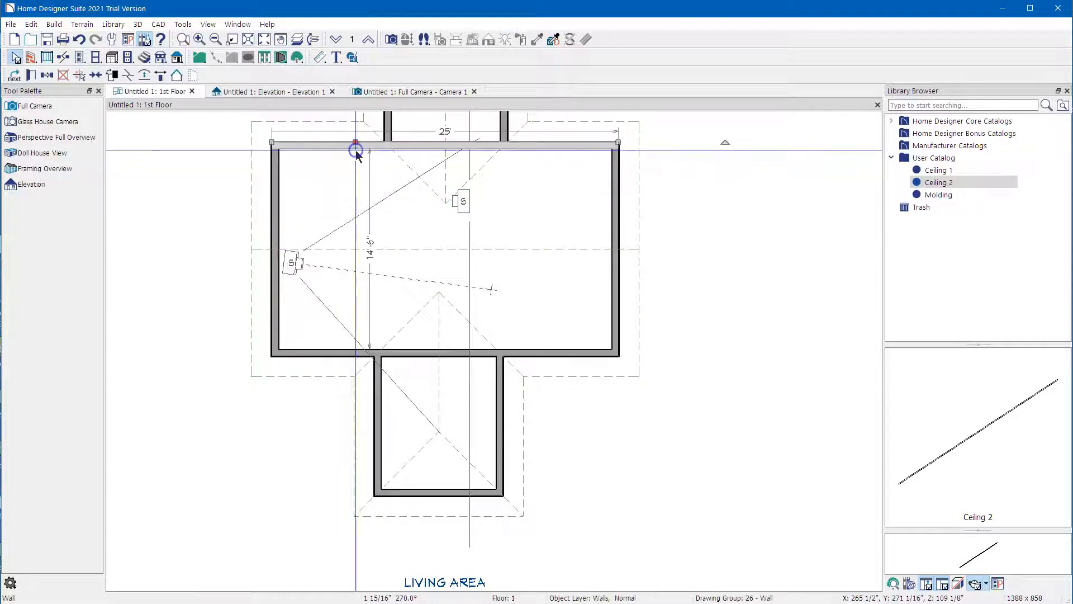
drag(358, 156, 360, 161)
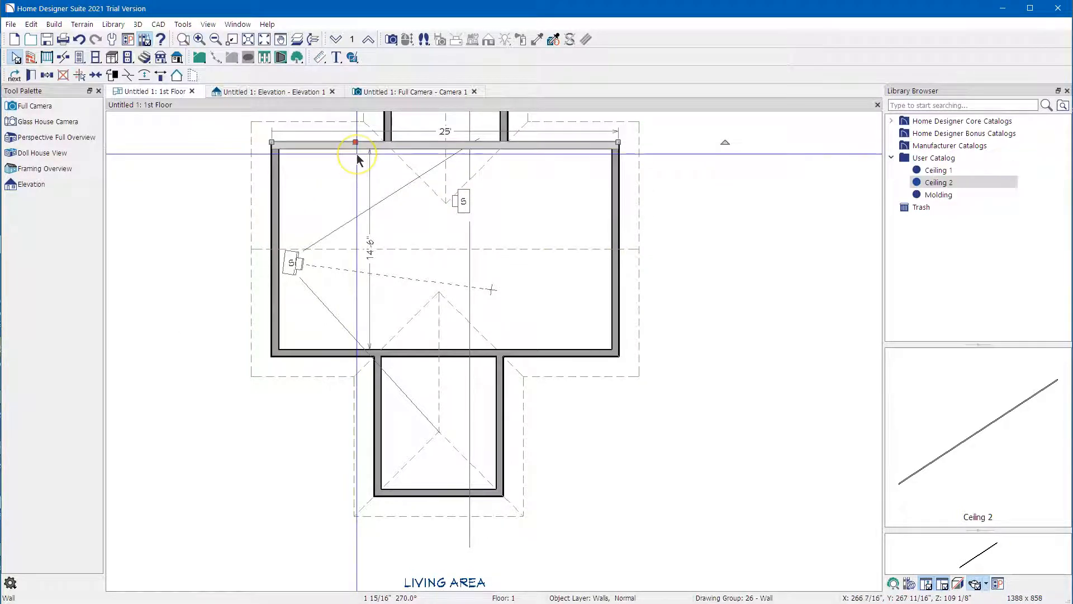
key(Tab)
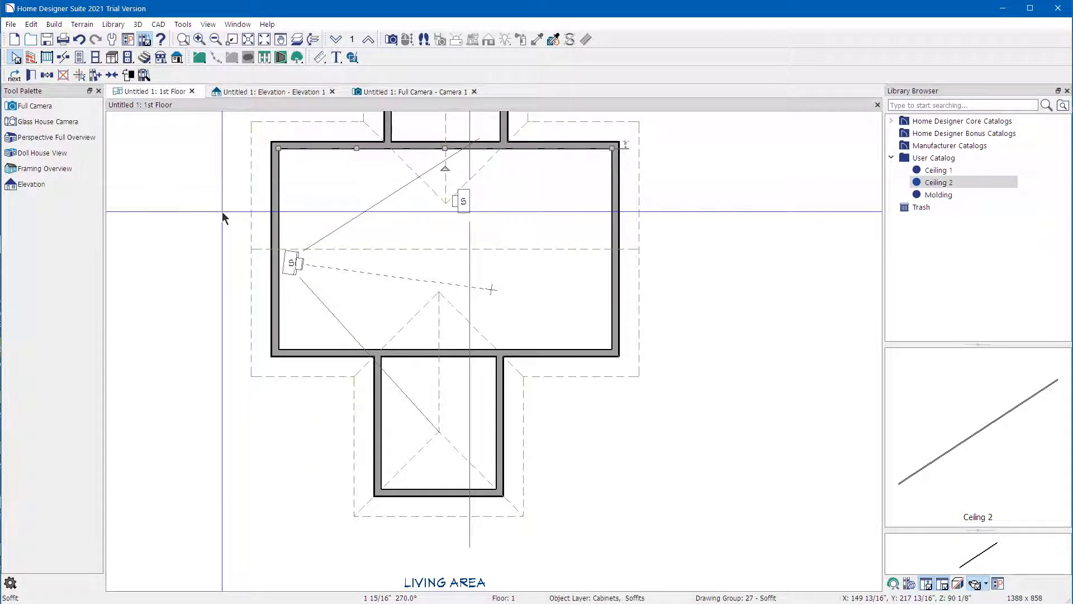
key(Escape)
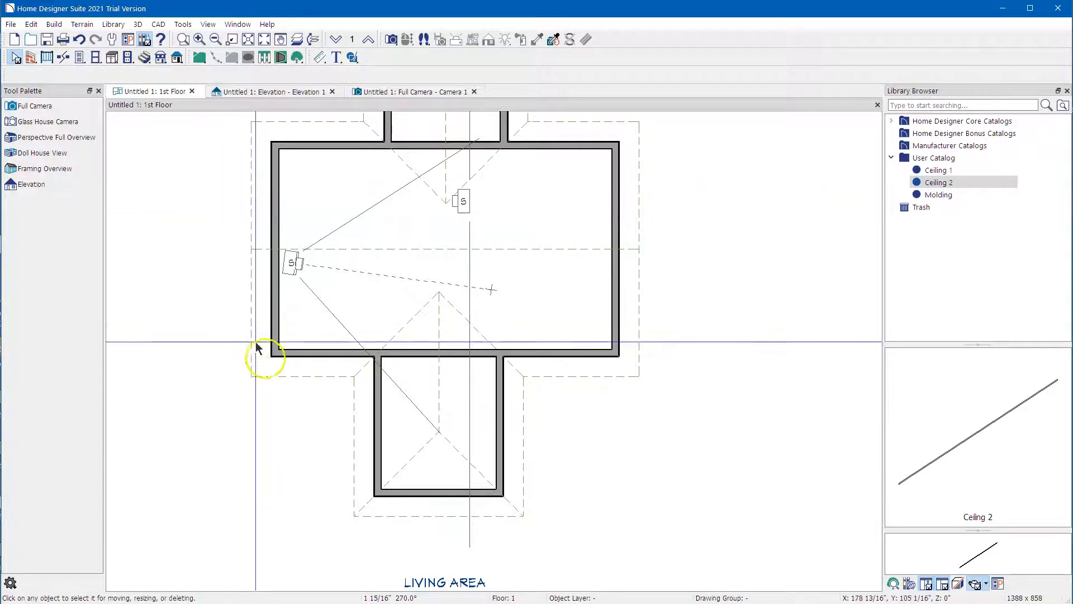
Step: Copy the soffit along the large room's lower wall and paste the copy in place
scroll(302, 348, up, 3)
click(312, 358)
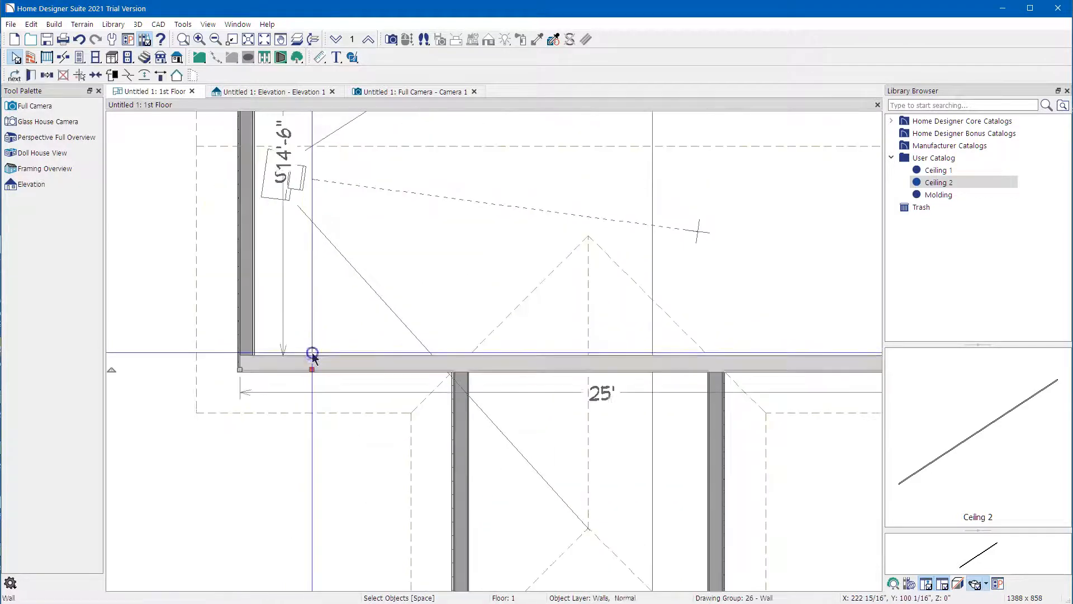
click(314, 352)
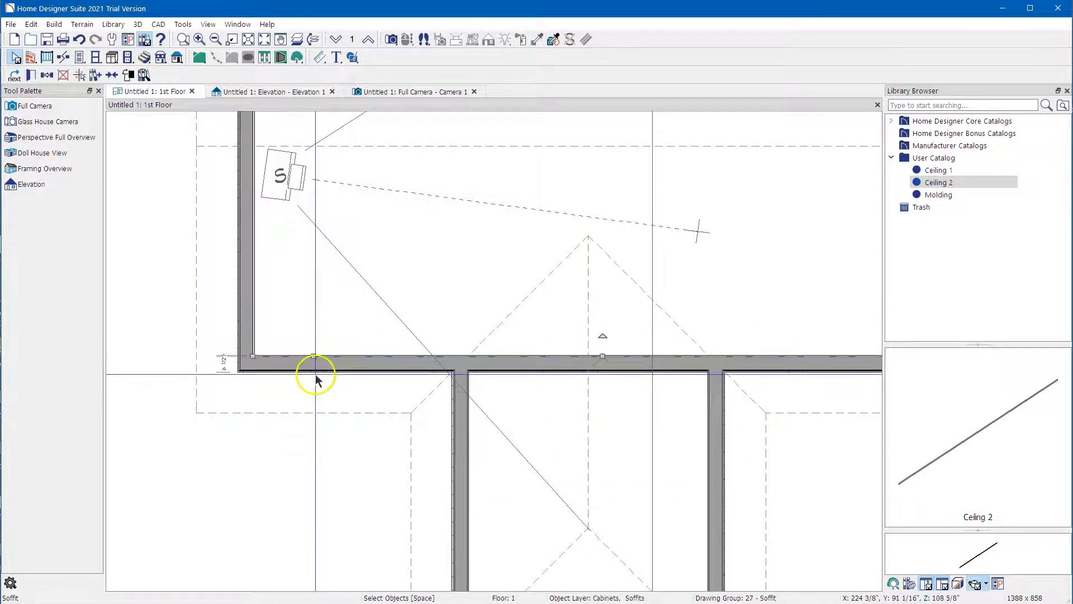
click(319, 369)
click(319, 369)
click(319, 360)
click(315, 356)
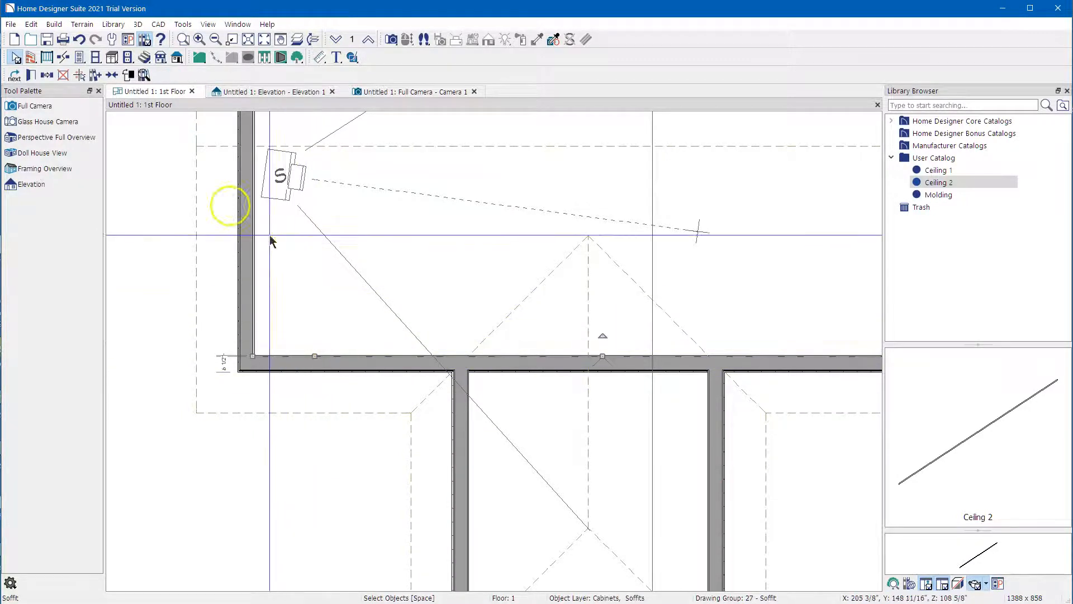
middle_drag(148, 241, 132, 321)
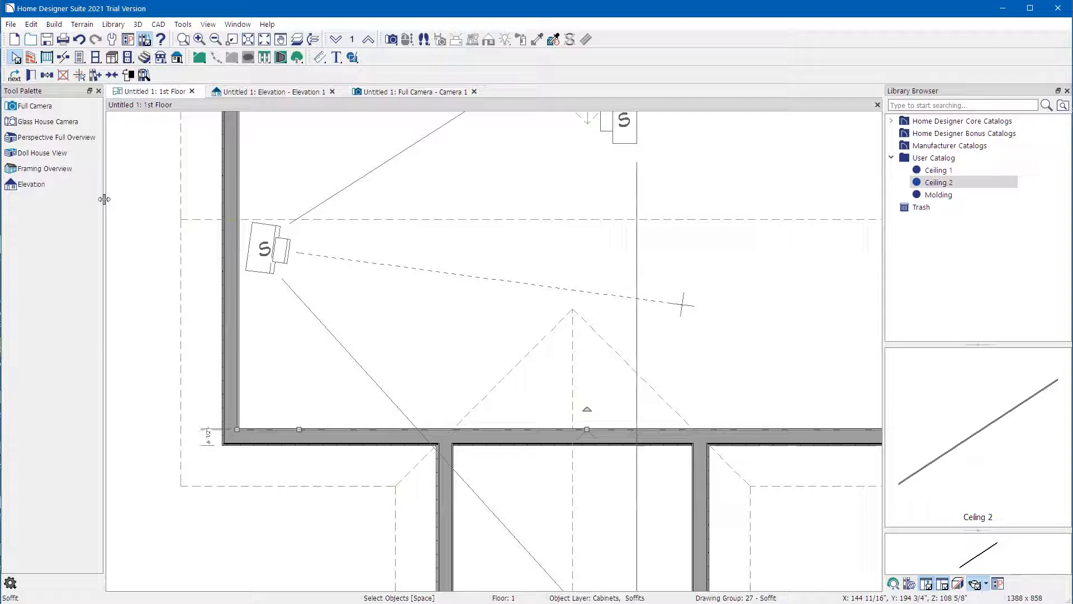
key(Escape)
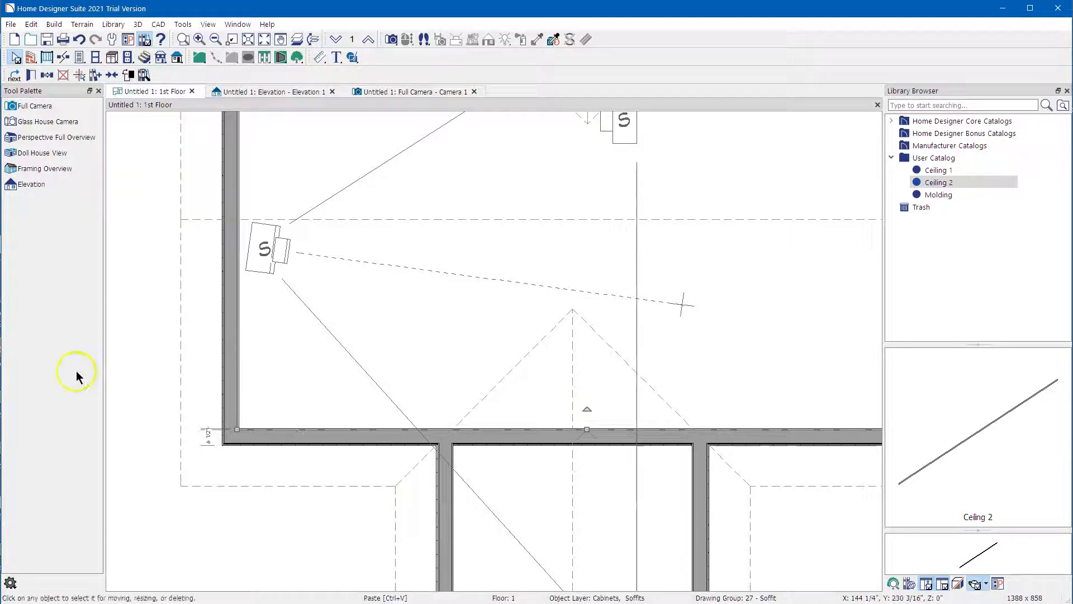
Step: Rotate the copied soffit 180° and move it across the large room to its upper wall
scroll(111, 321, down, 2)
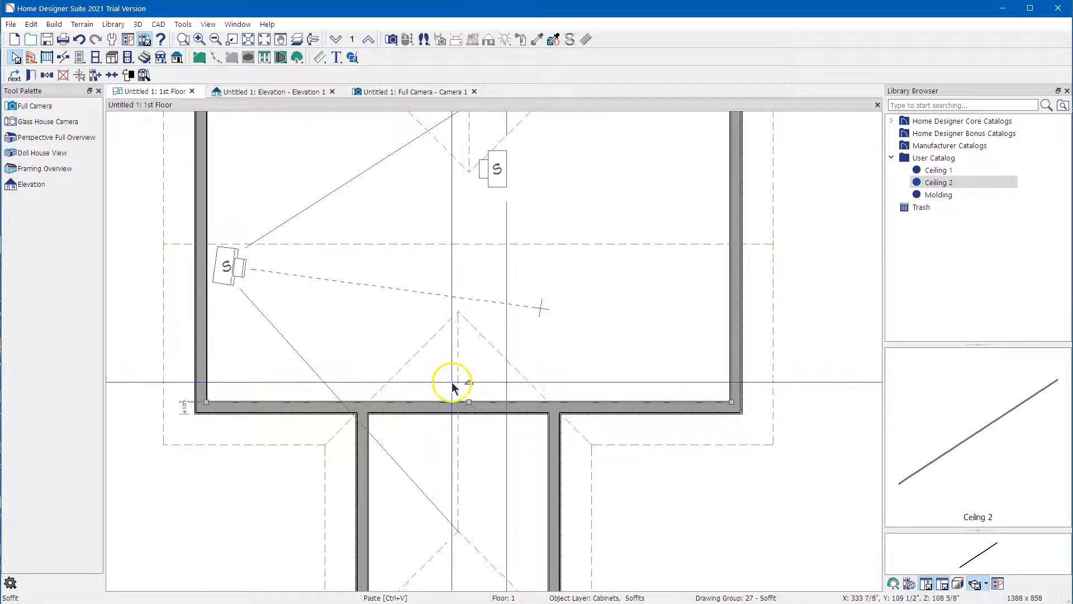
mouse_move(468, 402)
mouse_down()
mouse_move(468, 331)
mouse_move(412, 310)
mouse_move(381, 360)
mouse_move(386, 402)
mouse_move(439, 406)
mouse_move(465, 390)
mouse_up()
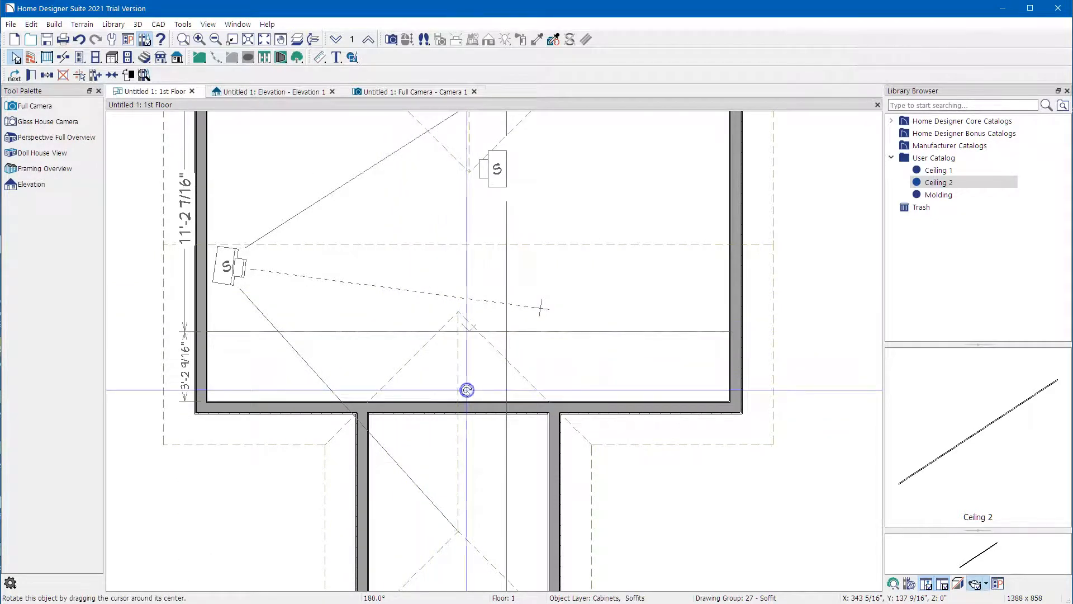
scroll(472, 449, down, 2)
drag(471, 362, 471, 179)
Step: Fine-tune the copied soffit's position so that its back sits against the large room's upper wall
scroll(469, 177, up, 4)
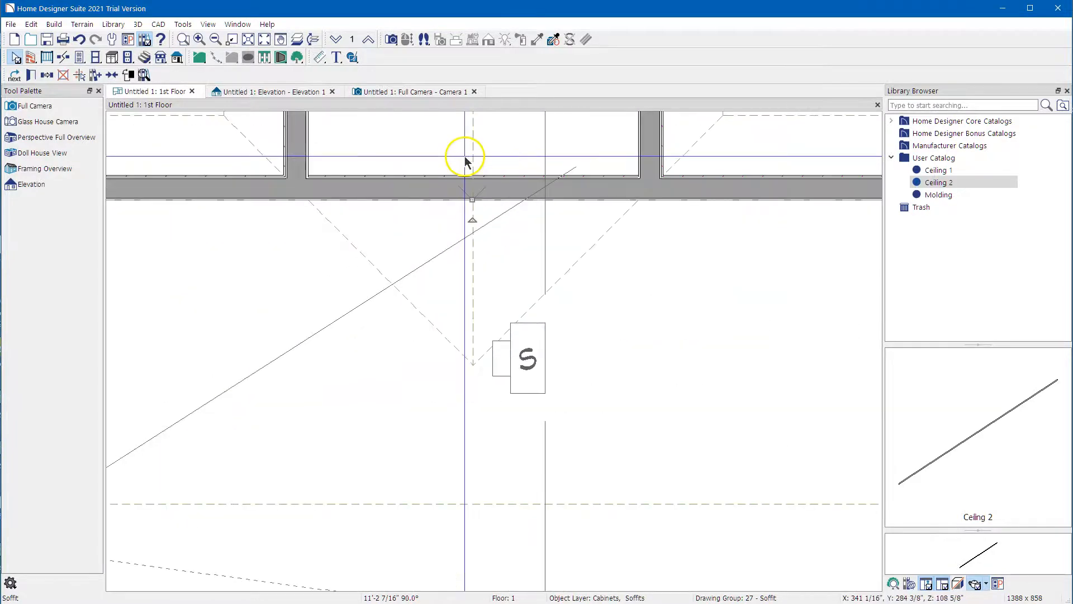
scroll(469, 175, up, 4)
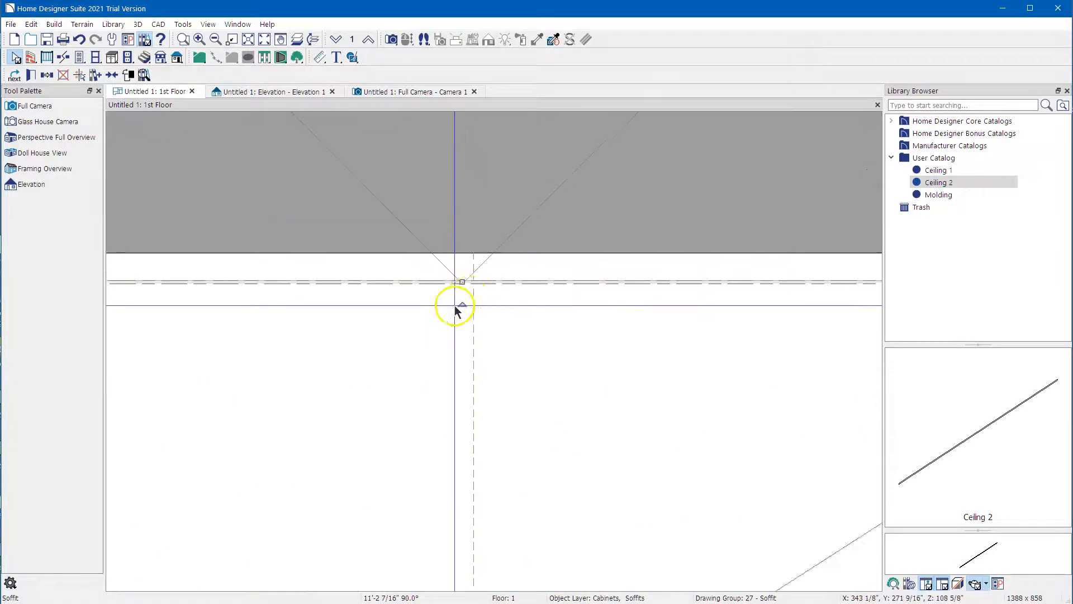
scroll(469, 262, up, 5)
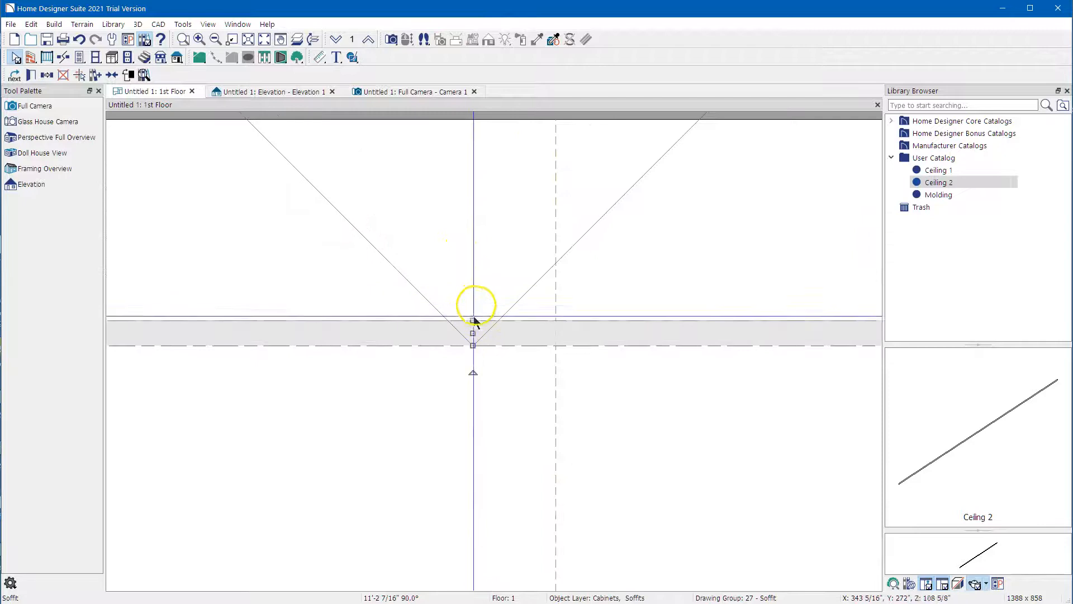
mouse_move(472, 336)
mouse_down()
mouse_move(473, 161)
mouse_move(478, 346)
mouse_up()
click(472, 347)
drag(472, 347, 470, 179)
scroll(447, 302, down, 2)
scroll(449, 268, down, 2)
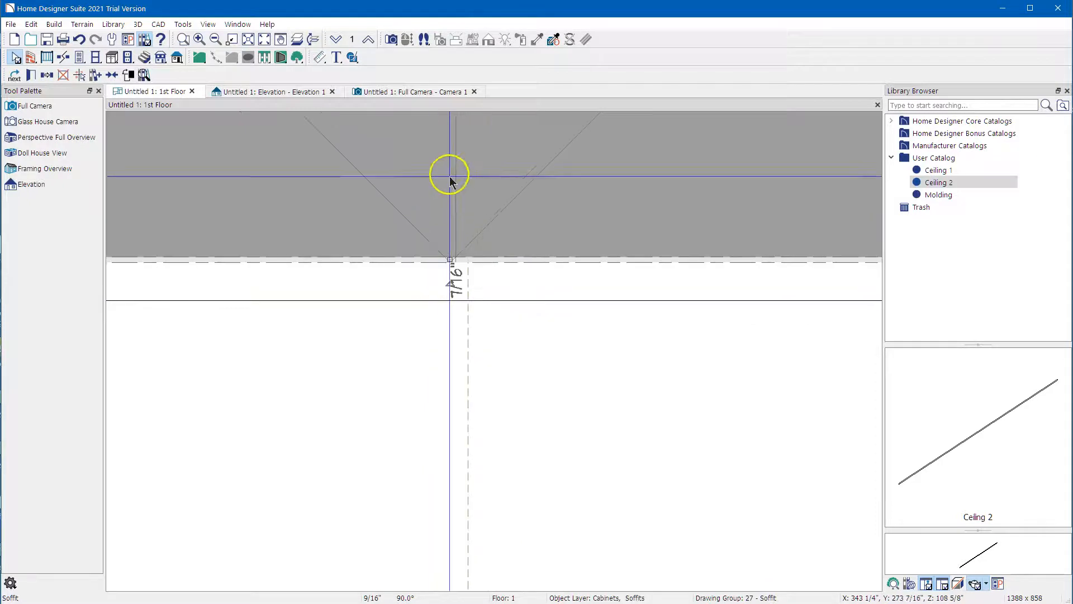
Step: Check in Camera 1 how the two ceiling slopes meet at the ridge, and orbit out to the house exterior
click(376, 93)
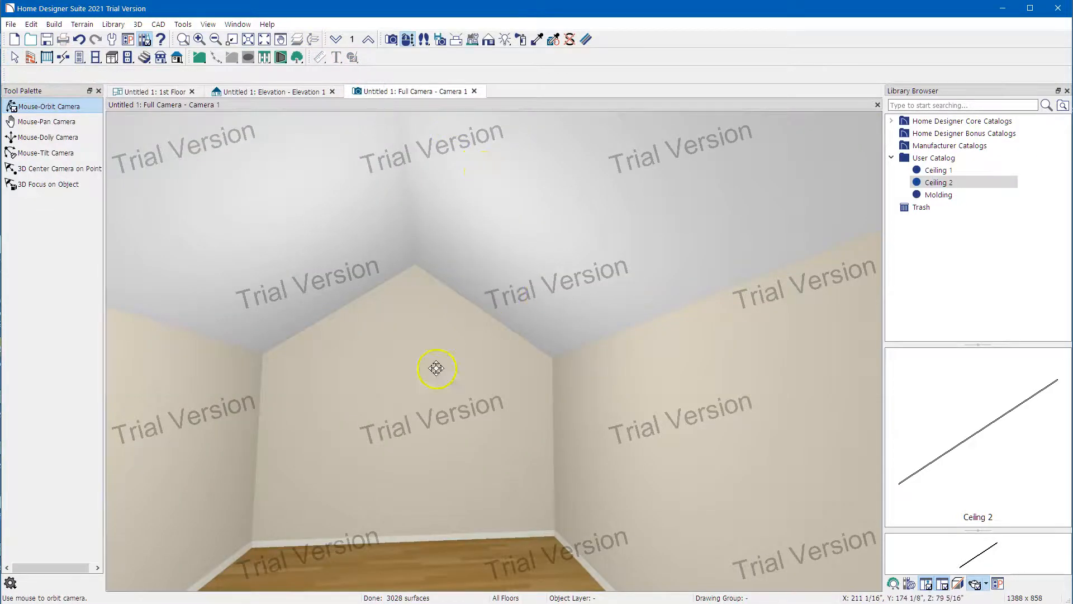
scroll(485, 445, down, 2)
scroll(464, 417, up, 1)
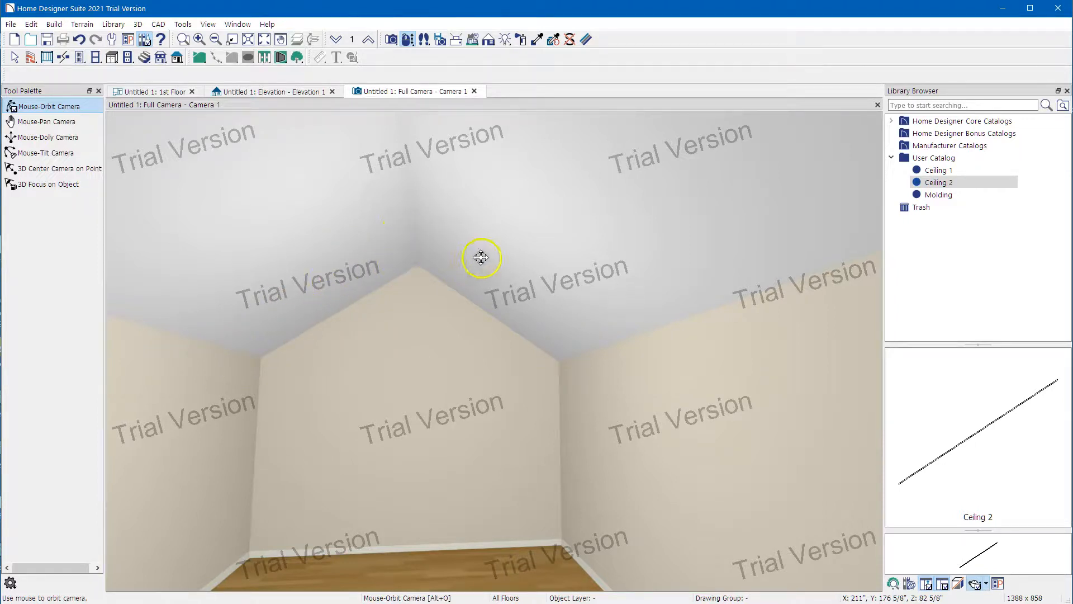
drag(425, 281, 665, 343)
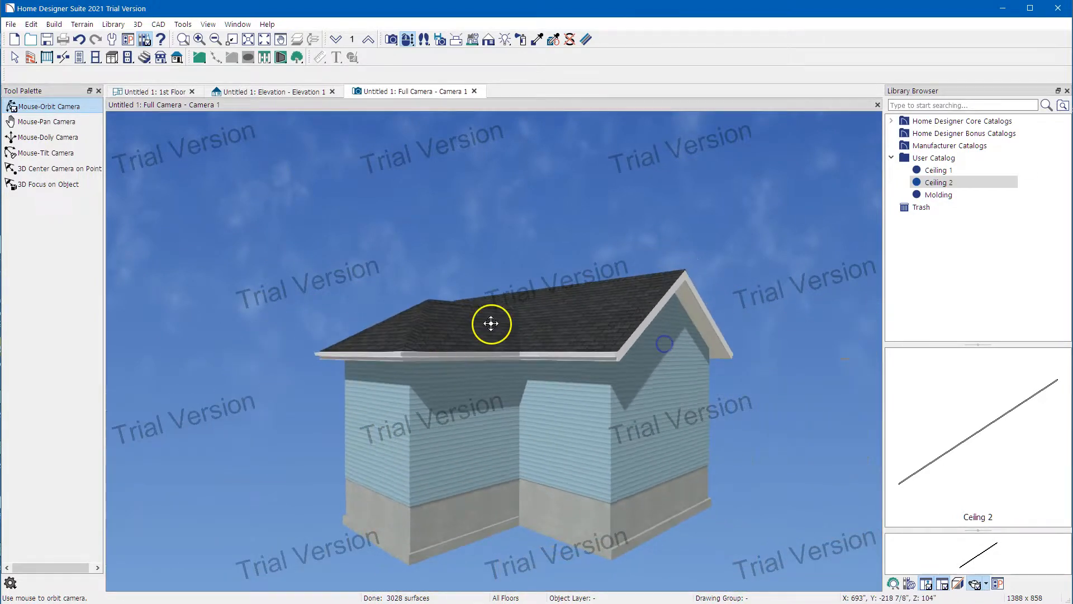
Step: Return to the 1st Floor plan and view the large room together with both adjoining rooms
click(160, 93)
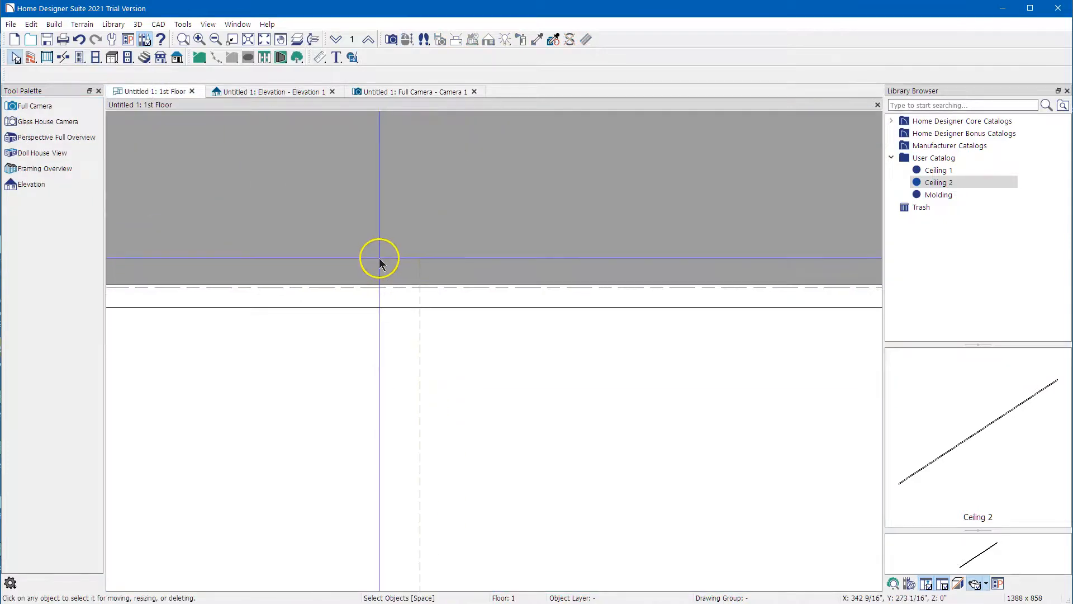
scroll(380, 265, down, 5)
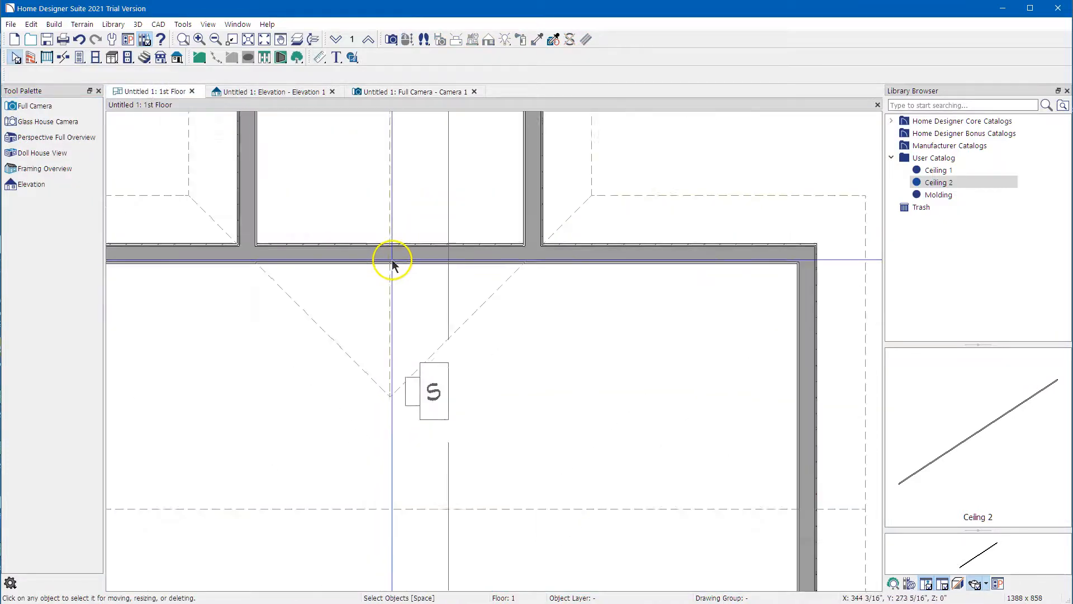
scroll(393, 265, down, 2)
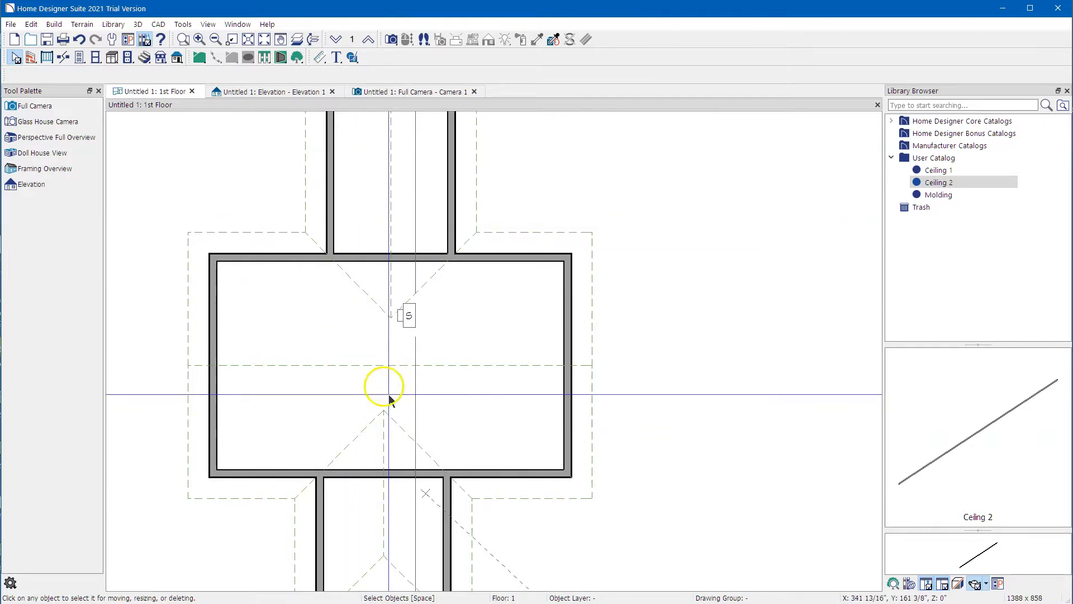
scroll(383, 284, down, 1)
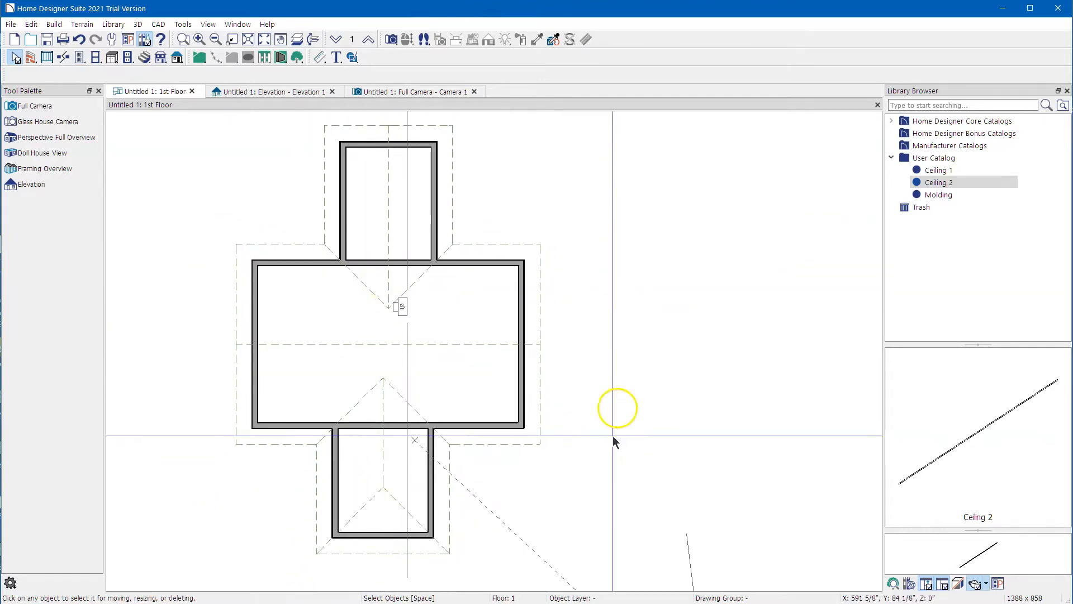